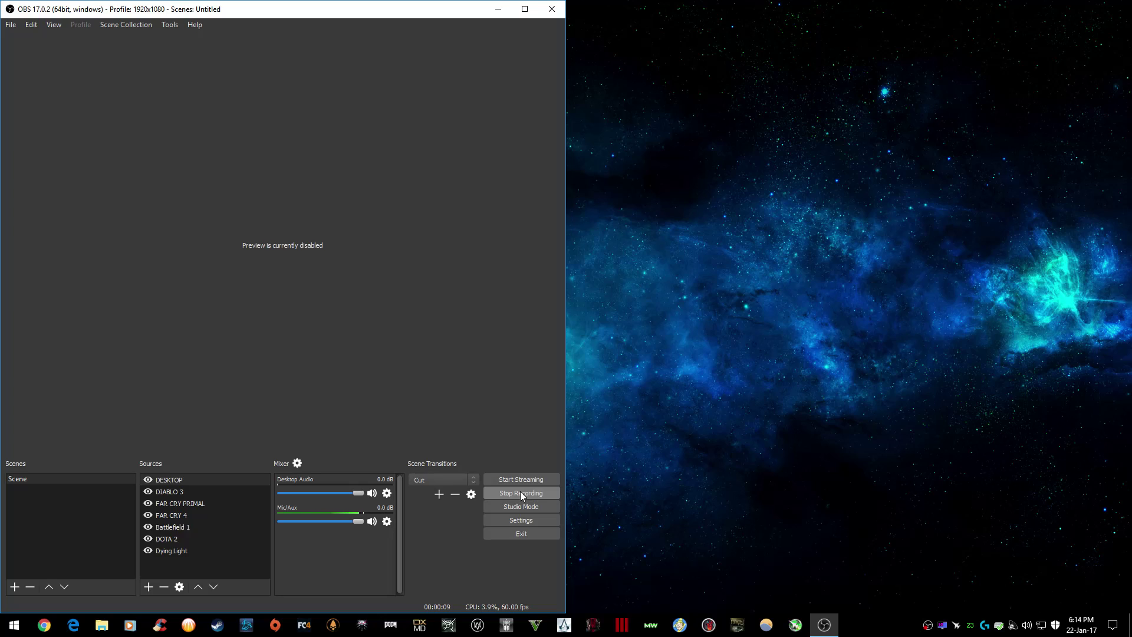
- Search 'msi afterburner' in Chrome and open the Guru3D Afterburner download page
left_click(44, 625)
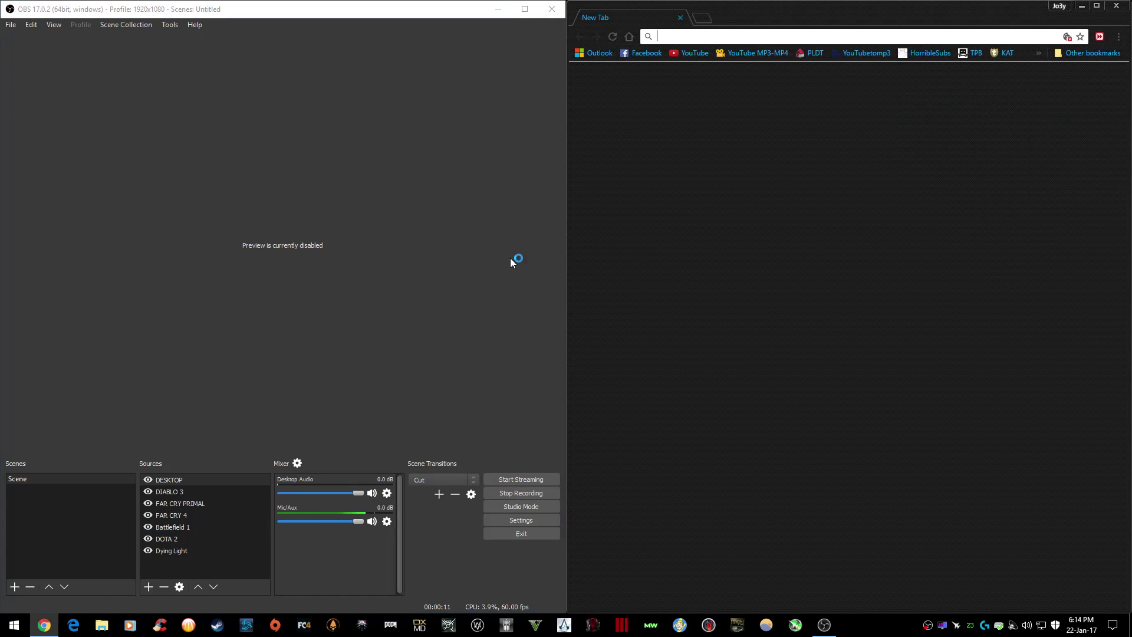
type("msi af")
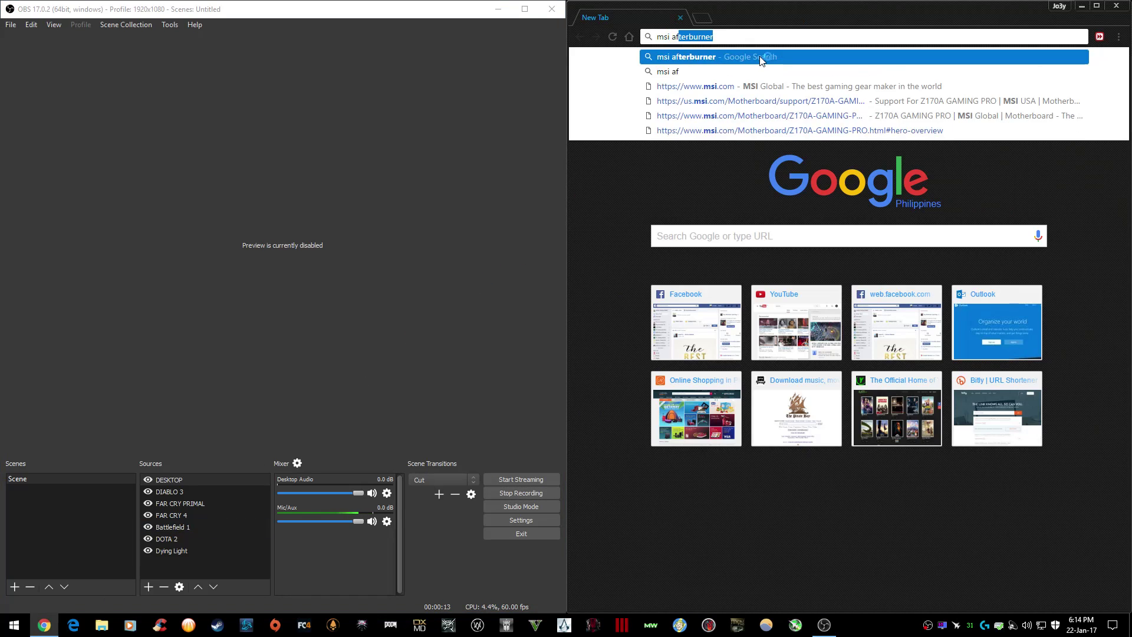
type("terburner")
key("Return")
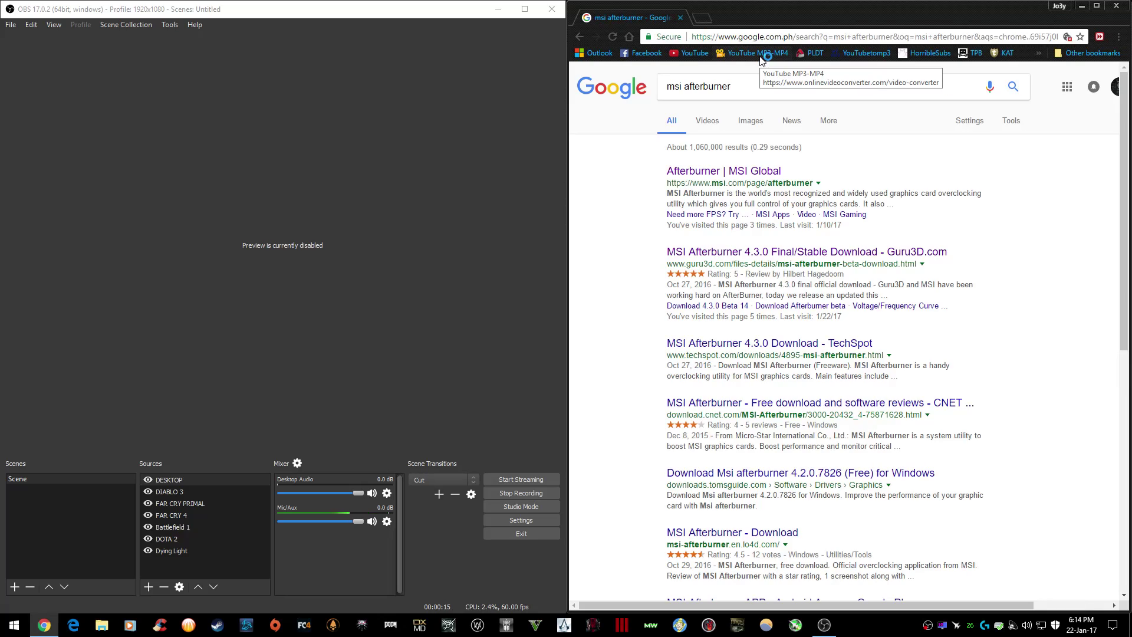
left_click(789, 252)
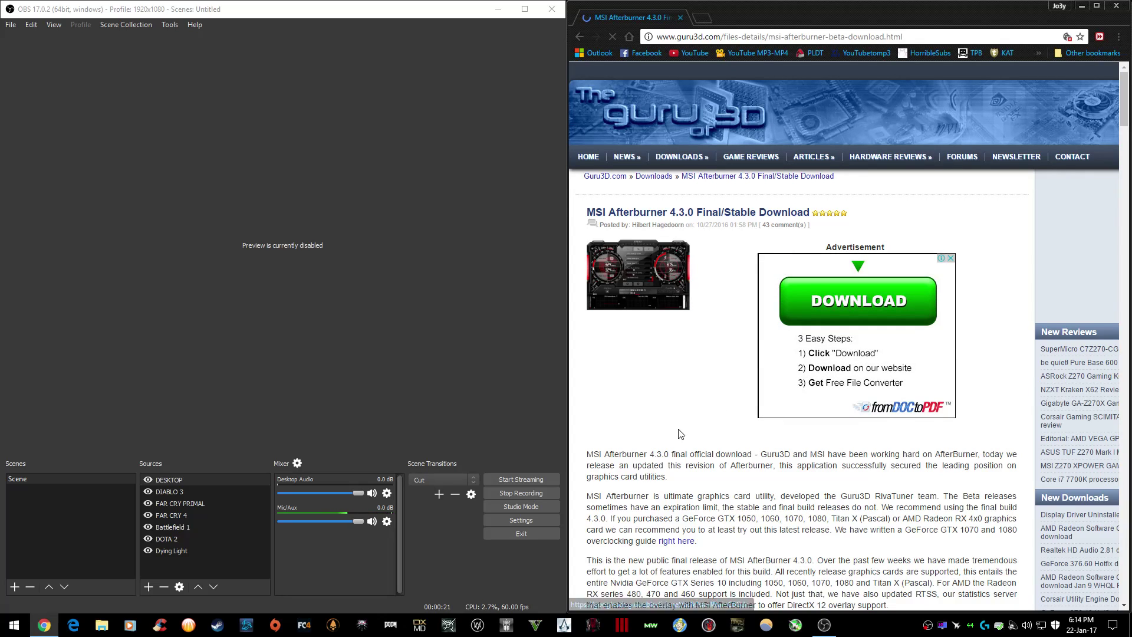
scroll(680, 434, "down", 8)
scroll(713, 384, "up", 8)
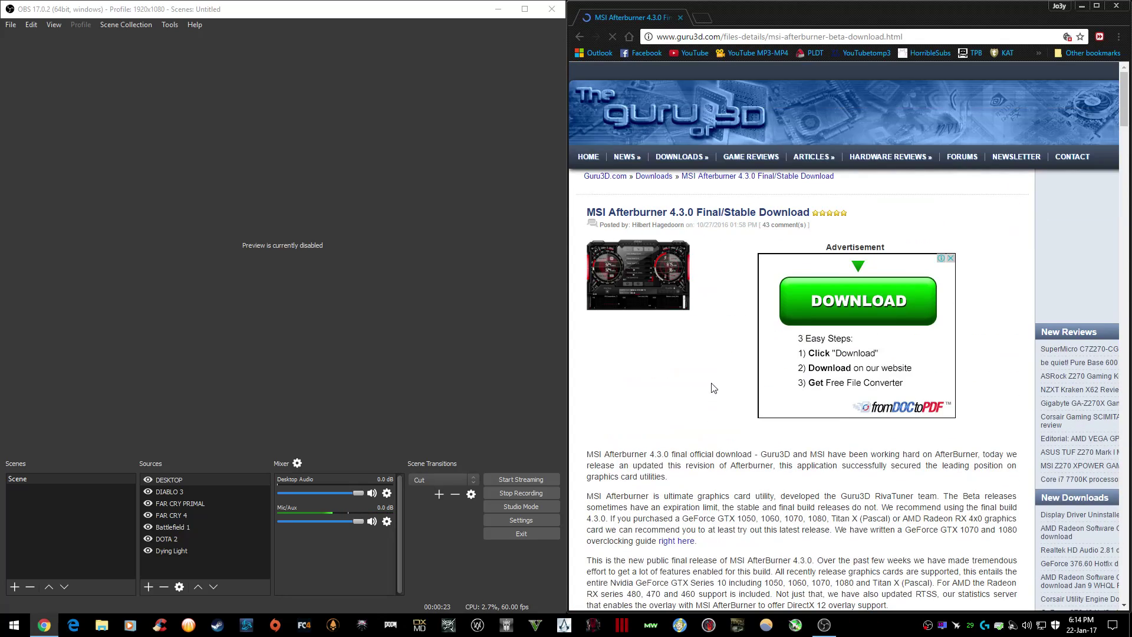
left_click(582, 39)
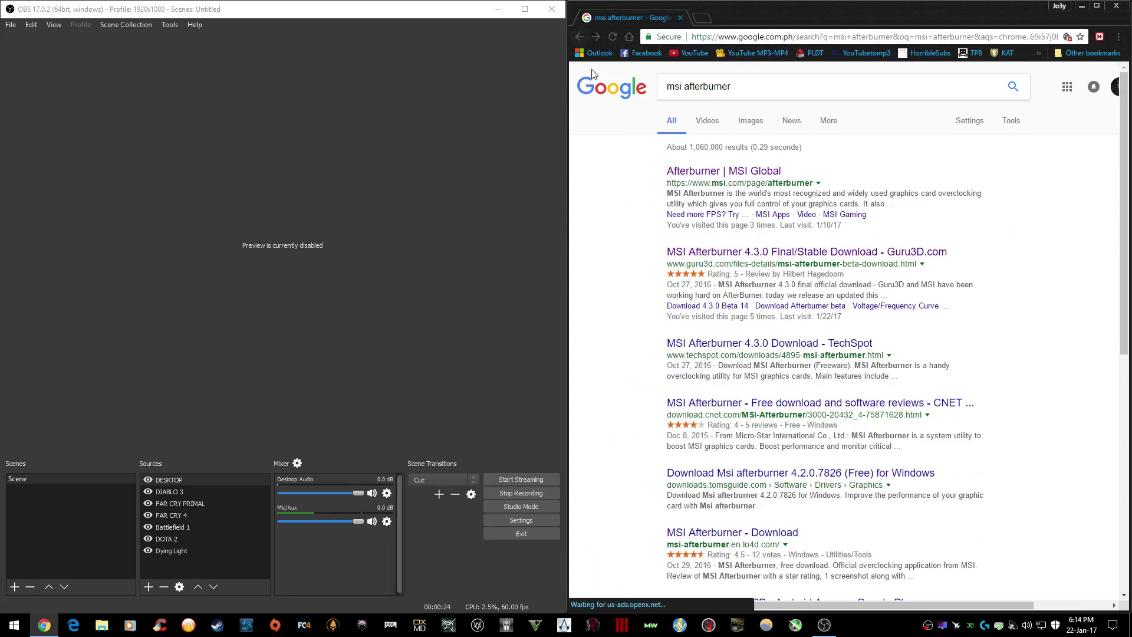
left_click(737, 254)
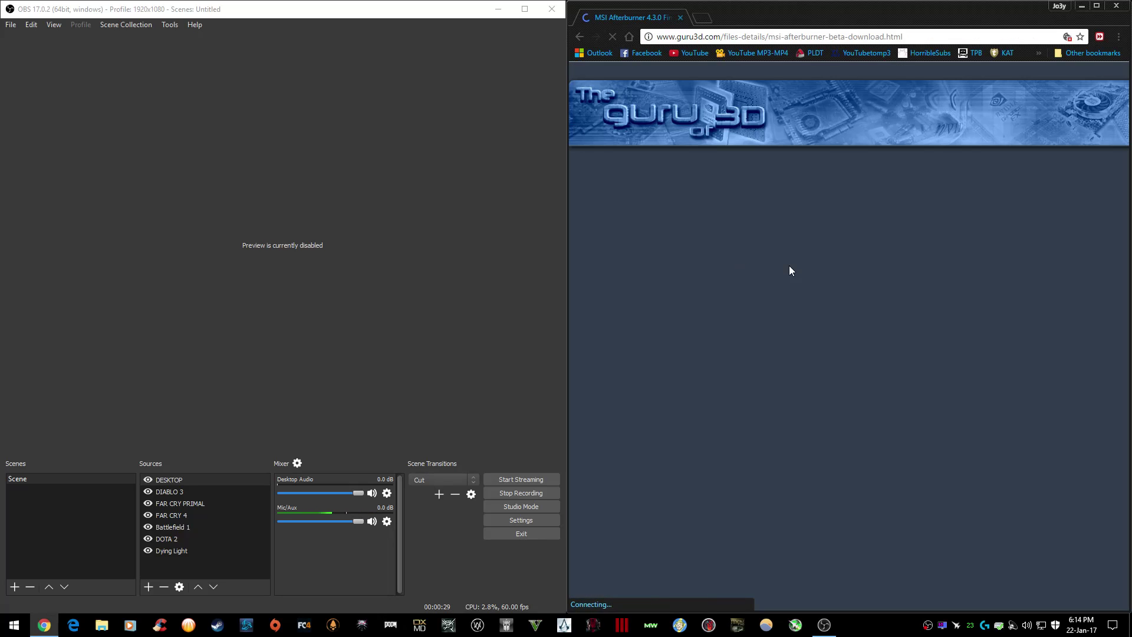
- Start downloading MSI Afterburner 4.3.0 Stable/Final from the Download Locations list
scroll(844, 411, "down", 15)
scroll(844, 411, "down", 10)
scroll(834, 364, "up", 2)
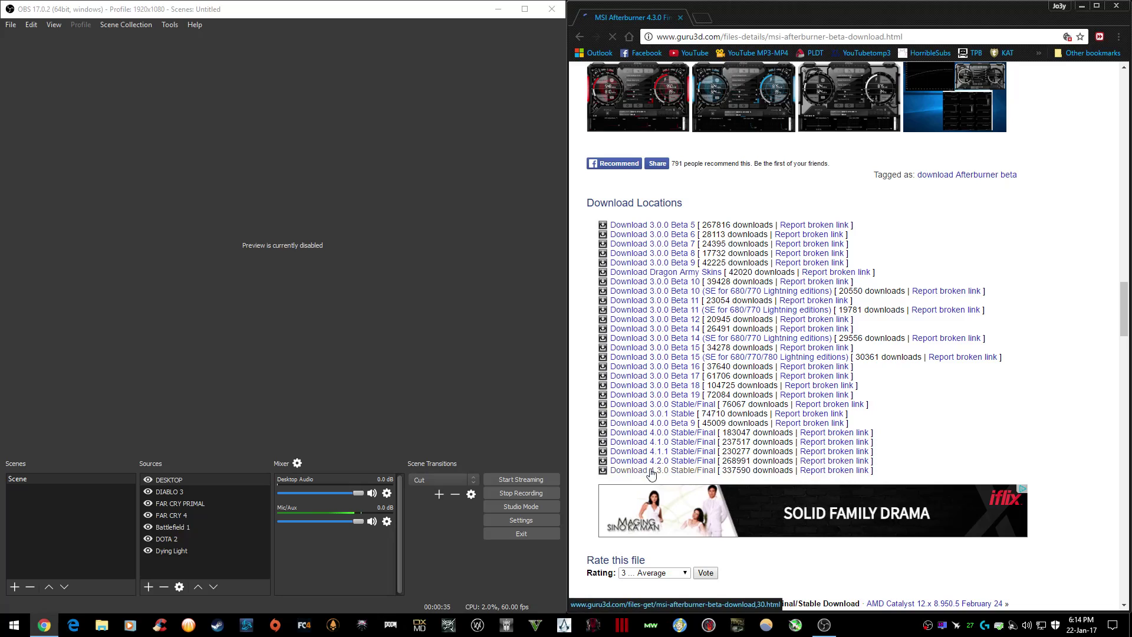
left_click(661, 472)
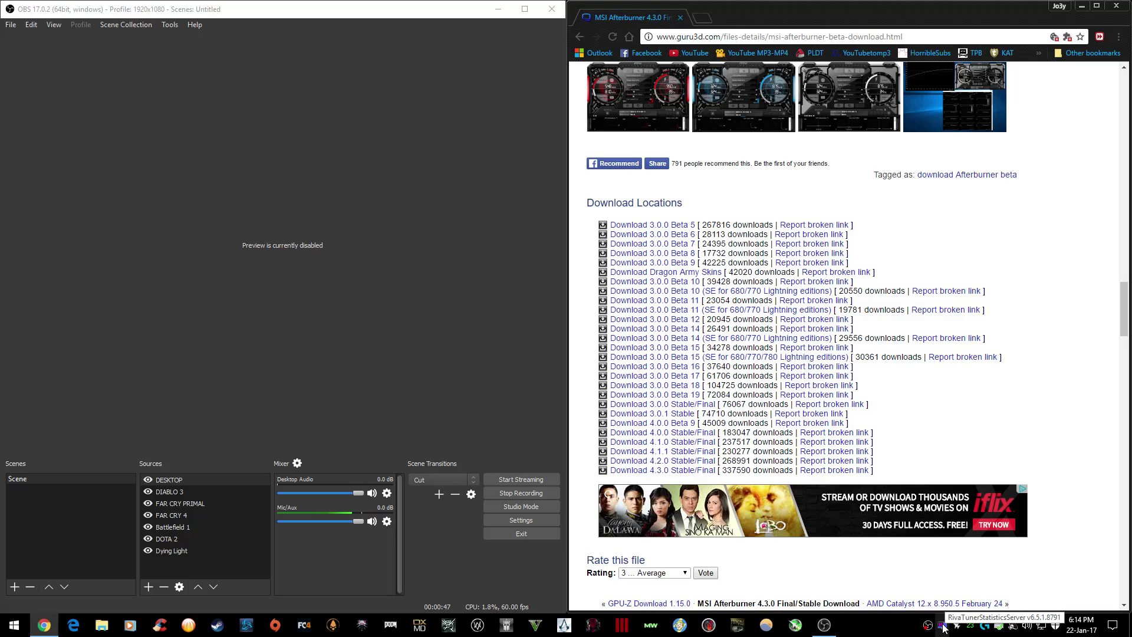
- Close RivaTuner, minimize Chrome, and move the Afterburner 4.3.0 window up and left
left_click(943, 629)
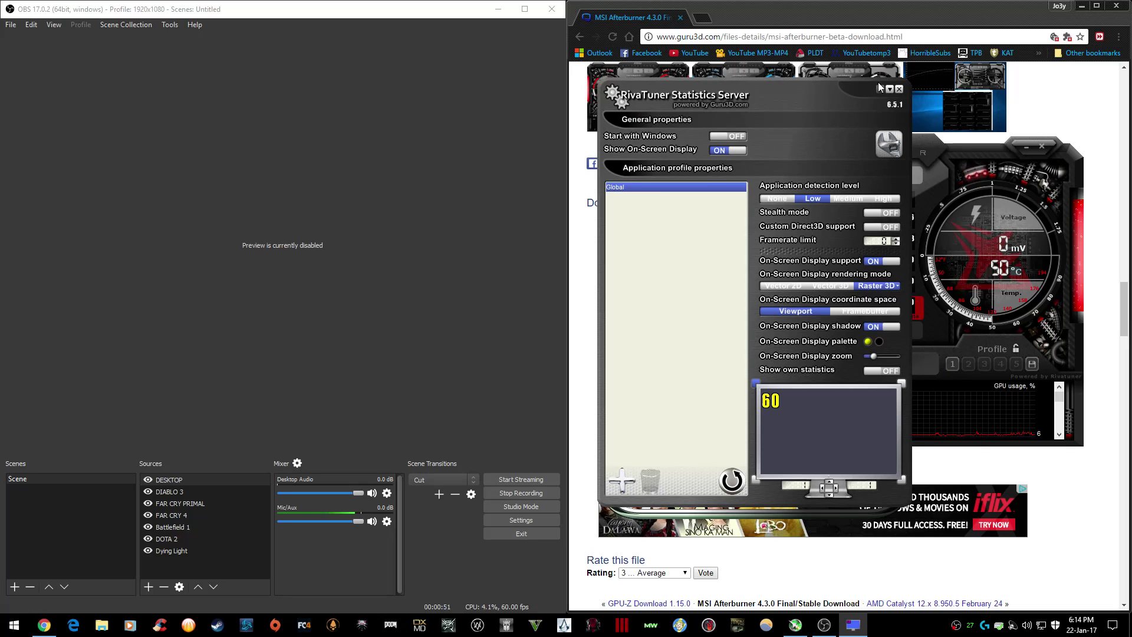
left_click(889, 89)
left_click(1080, 9)
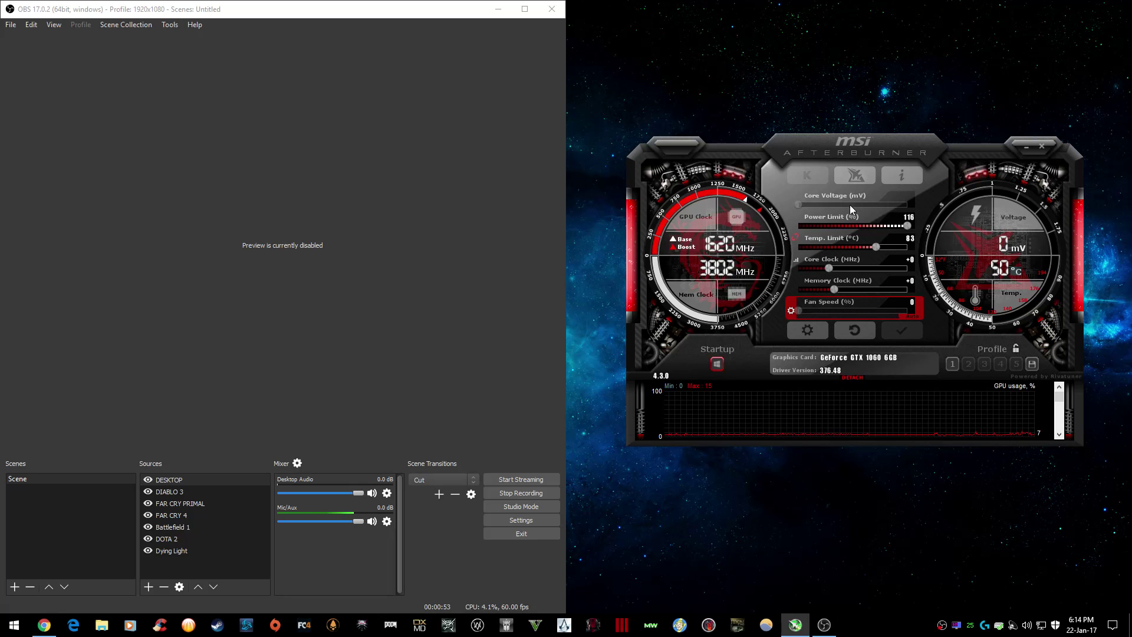
left_click_drag(872, 153, 848, 145)
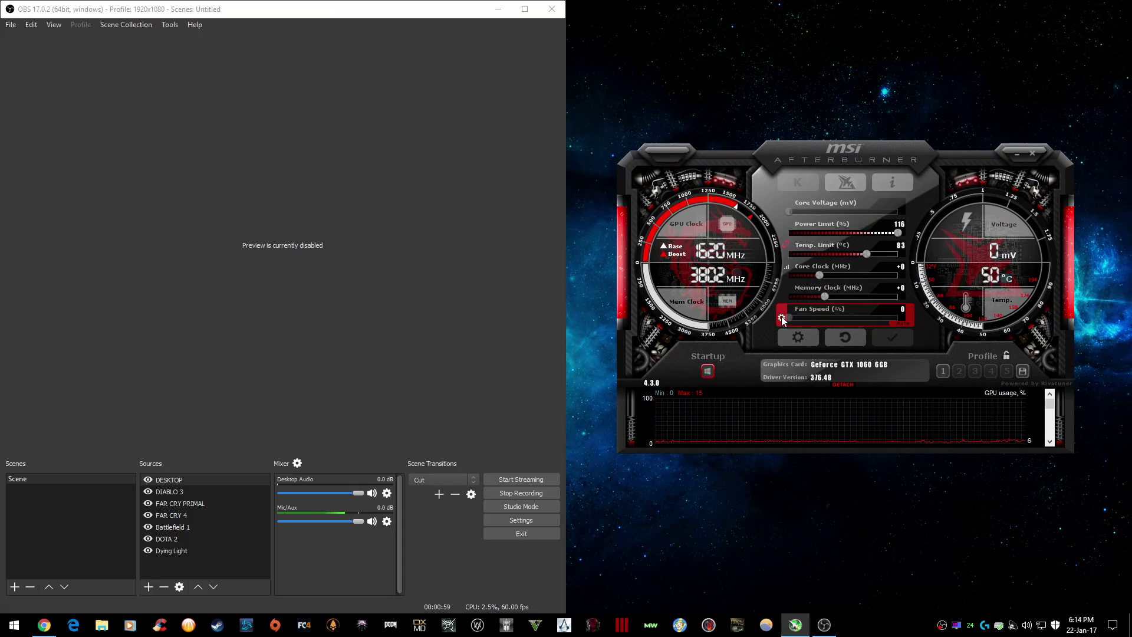
- Open Afterburner's properties on the hardware Monitoring tab
left_click(803, 338)
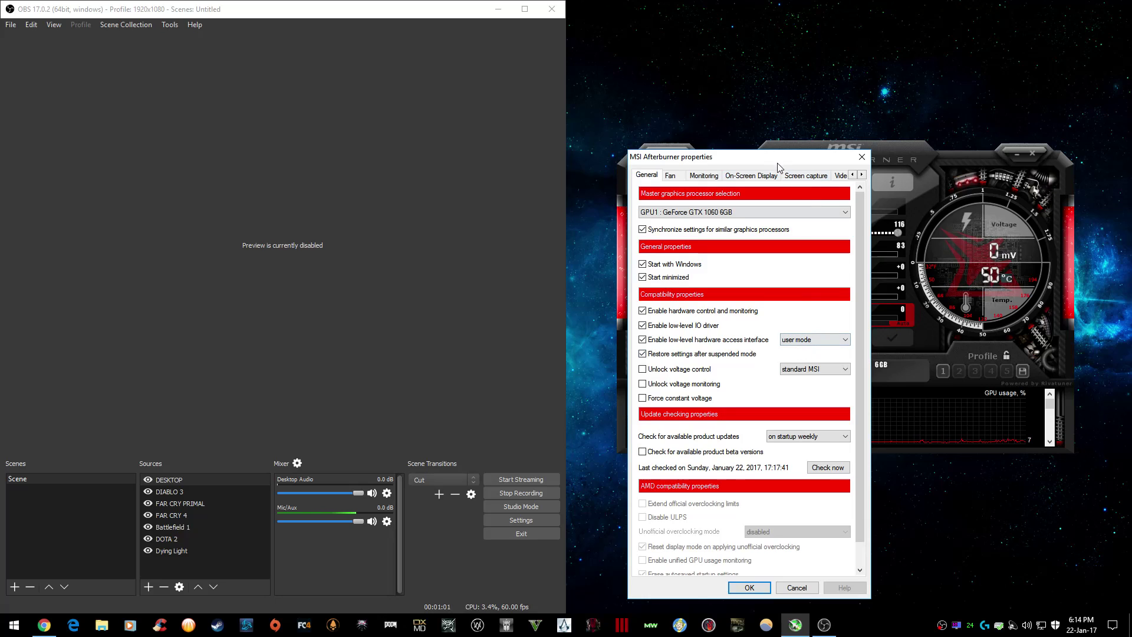
left_click_drag(778, 163, 863, 111)
left_click(756, 123)
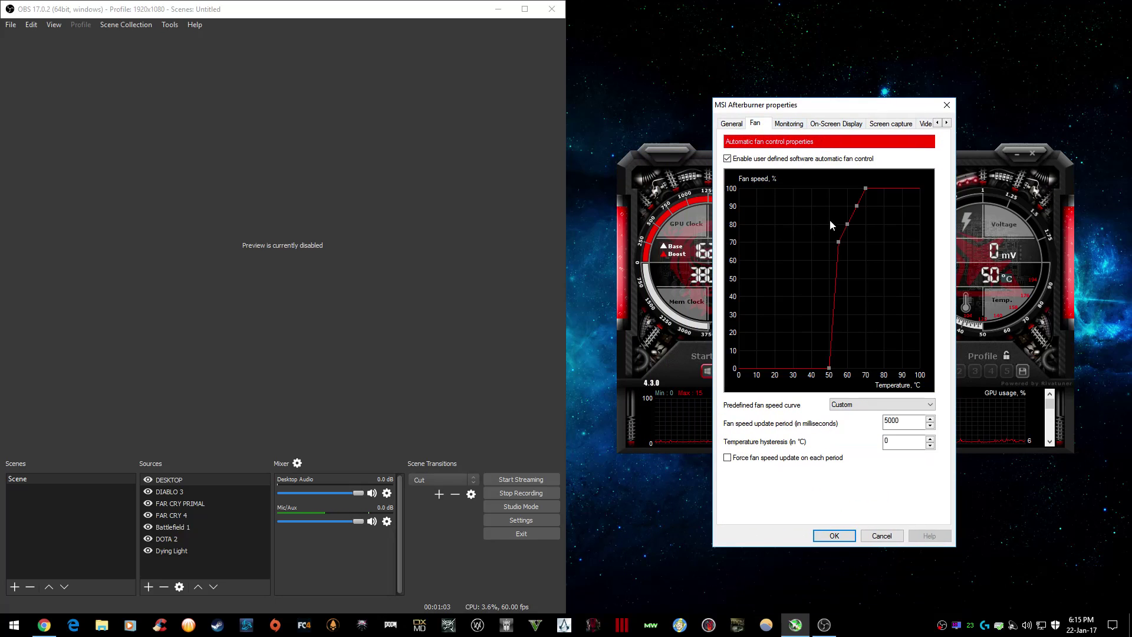
left_click(791, 124)
left_click_drag(766, 104, 625, 118)
key("Escape")
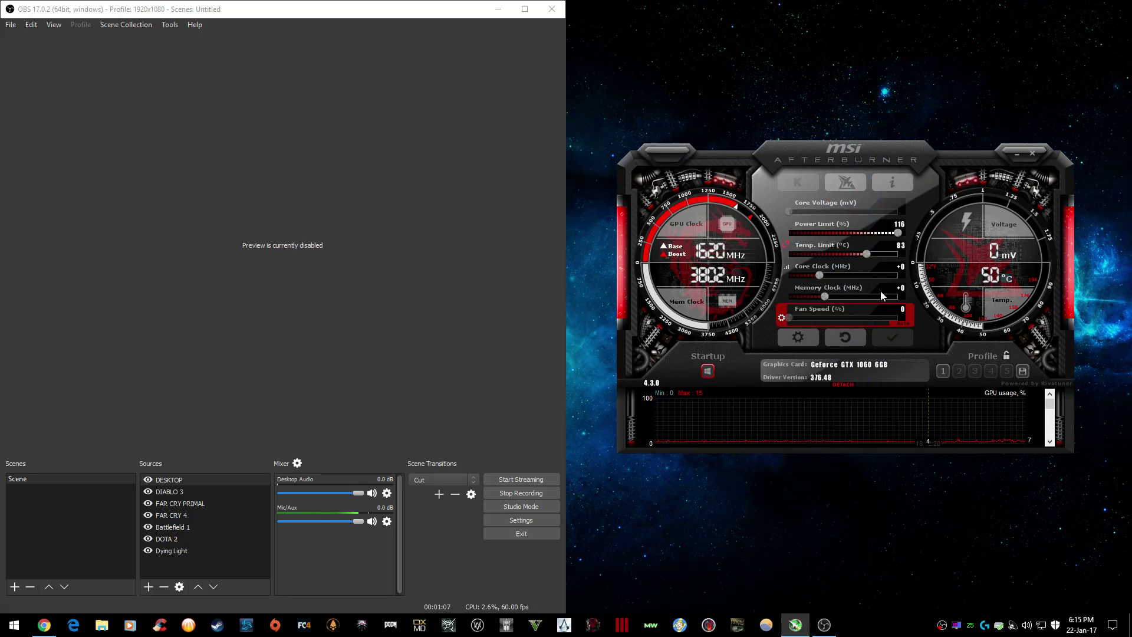
left_click(797, 338)
left_click_drag(754, 155, 791, 93)
left_click(755, 110)
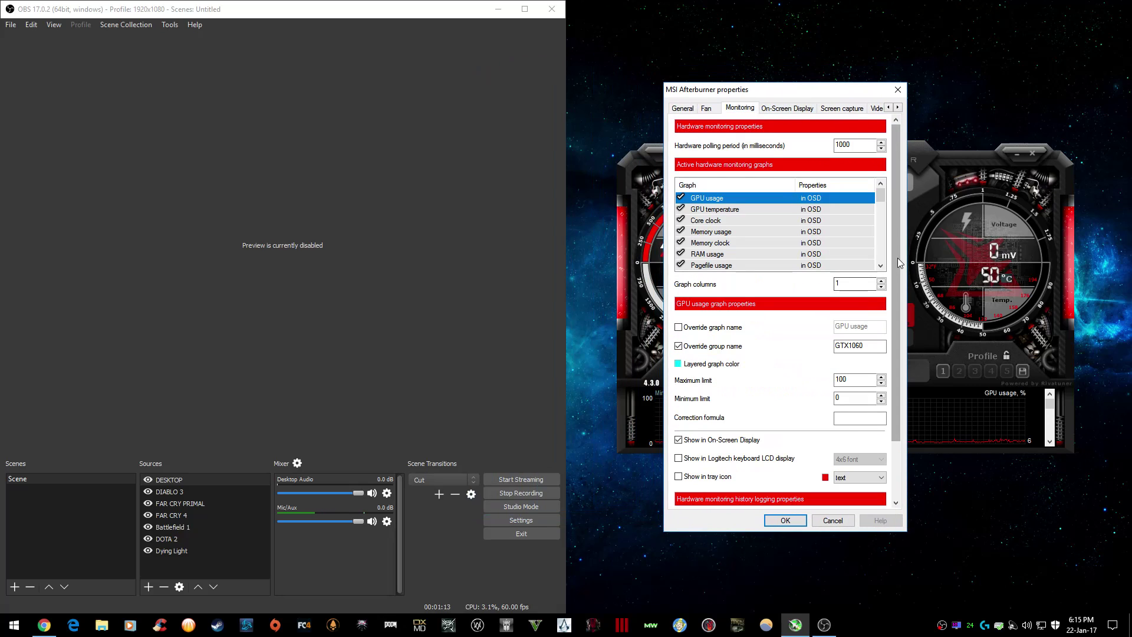
scroll(897, 257, "down", 3)
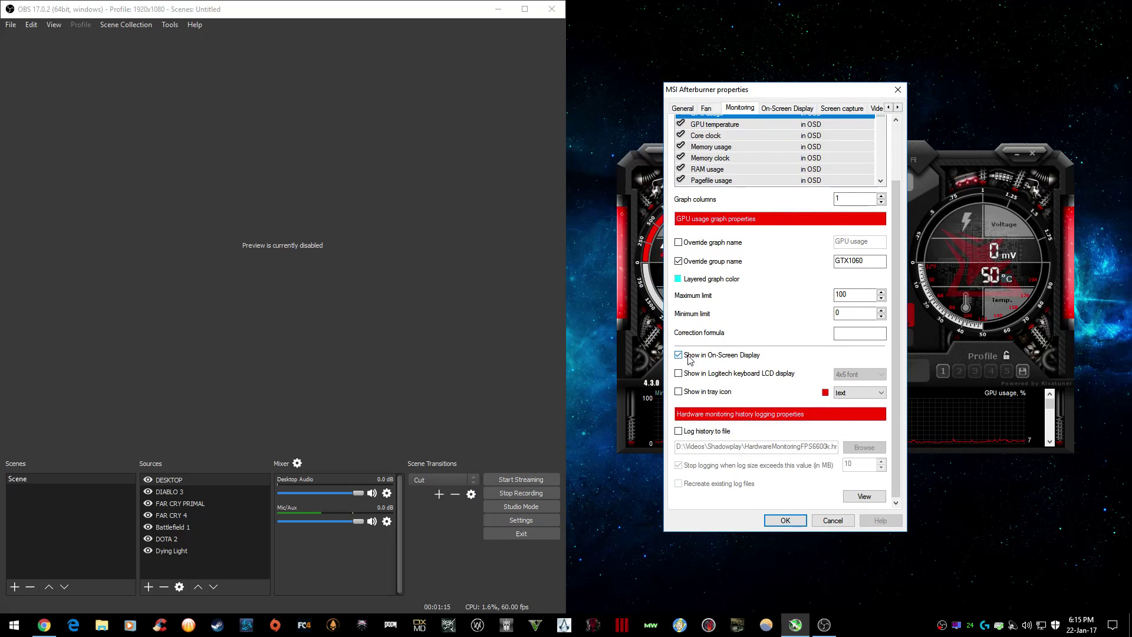
scroll(799, 211, "up", 3)
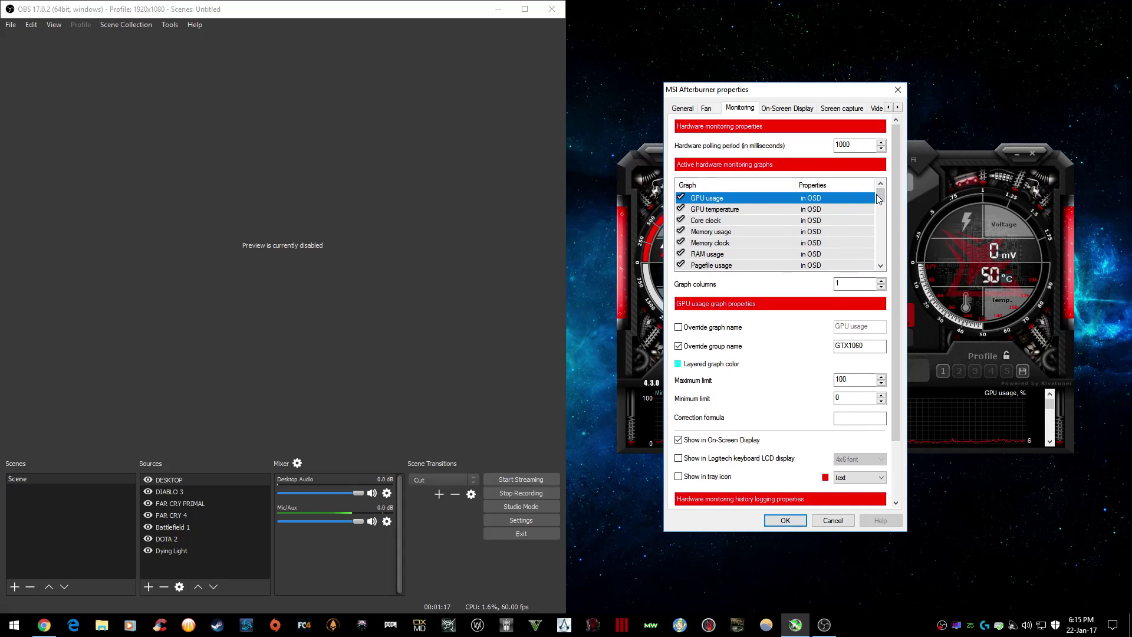
mouse_move(881, 195)
left_mouse_down()
mouse_move(887, 249)
mouse_move(894, 206)
mouse_move(889, 239)
mouse_move(883, 190)
left_mouse_up()
- Toggle the GPU temperature, memory and clock OSD checkboxes off and back on, then select GPU temperature
left_click(730, 201)
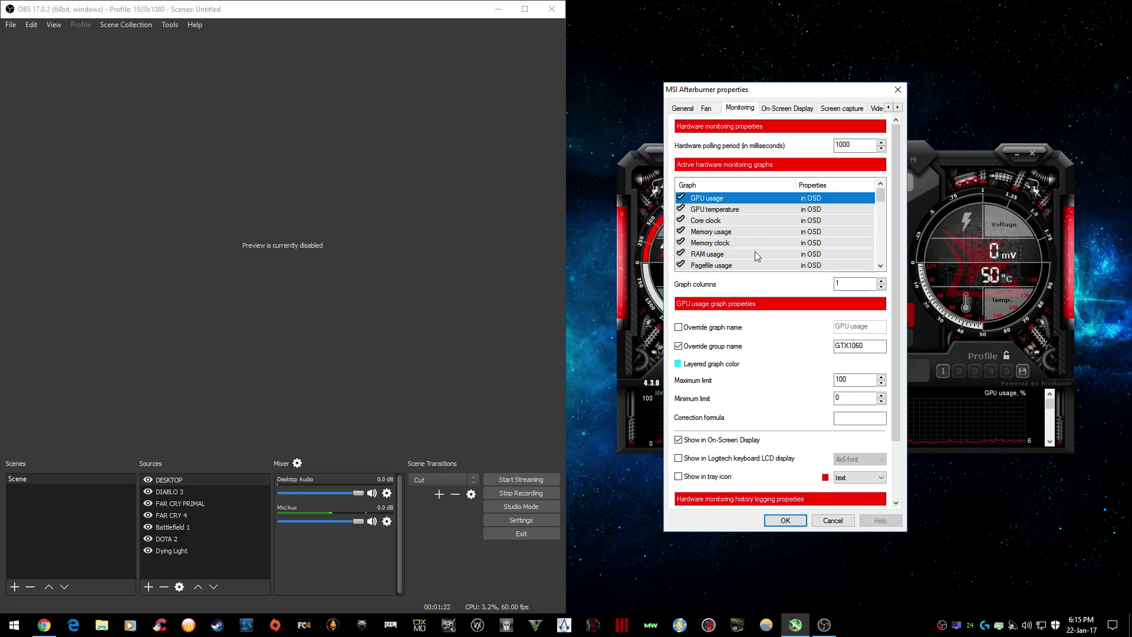
left_click(731, 209)
left_click(736, 200)
left_click(681, 209)
left_click(681, 231)
left_click(681, 243)
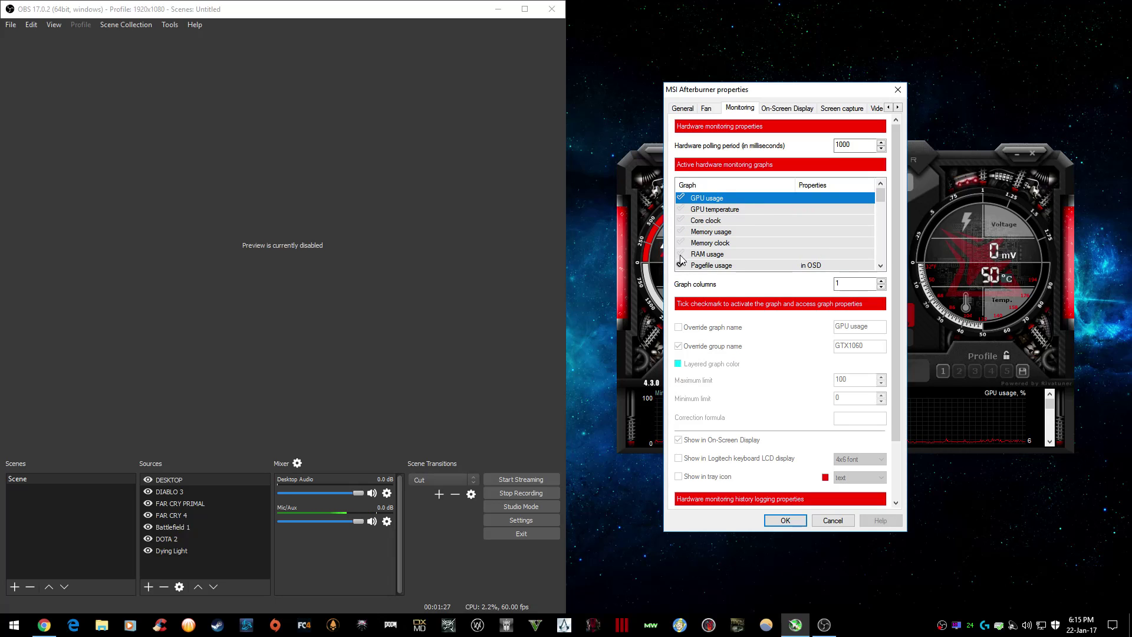
left_click(681, 254)
left_click(682, 232)
left_click(681, 220)
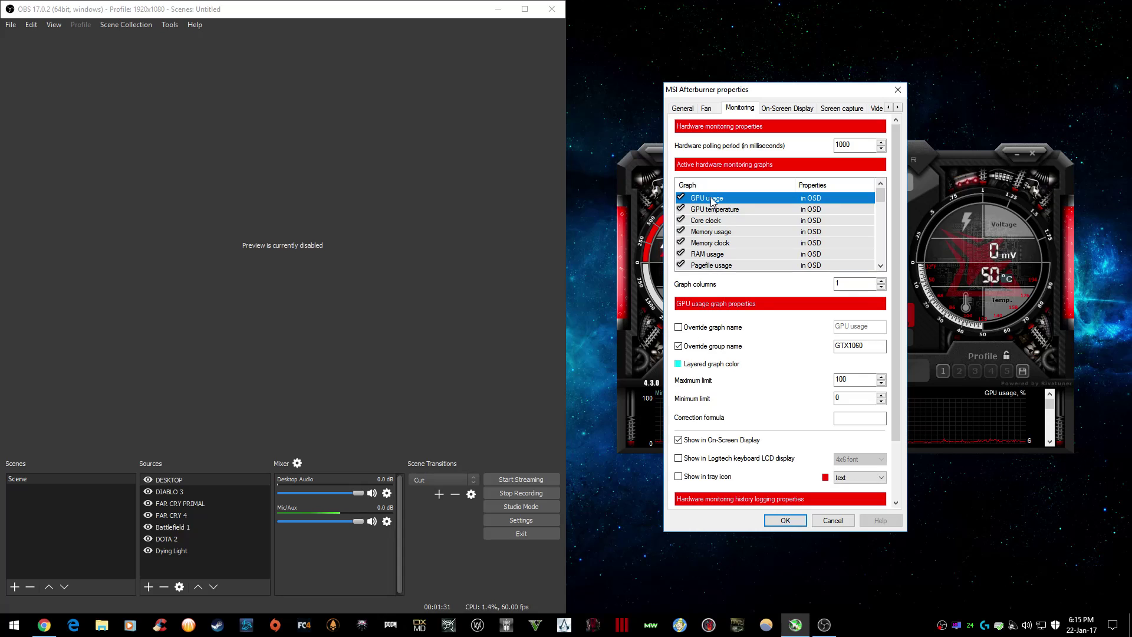
left_click(717, 211)
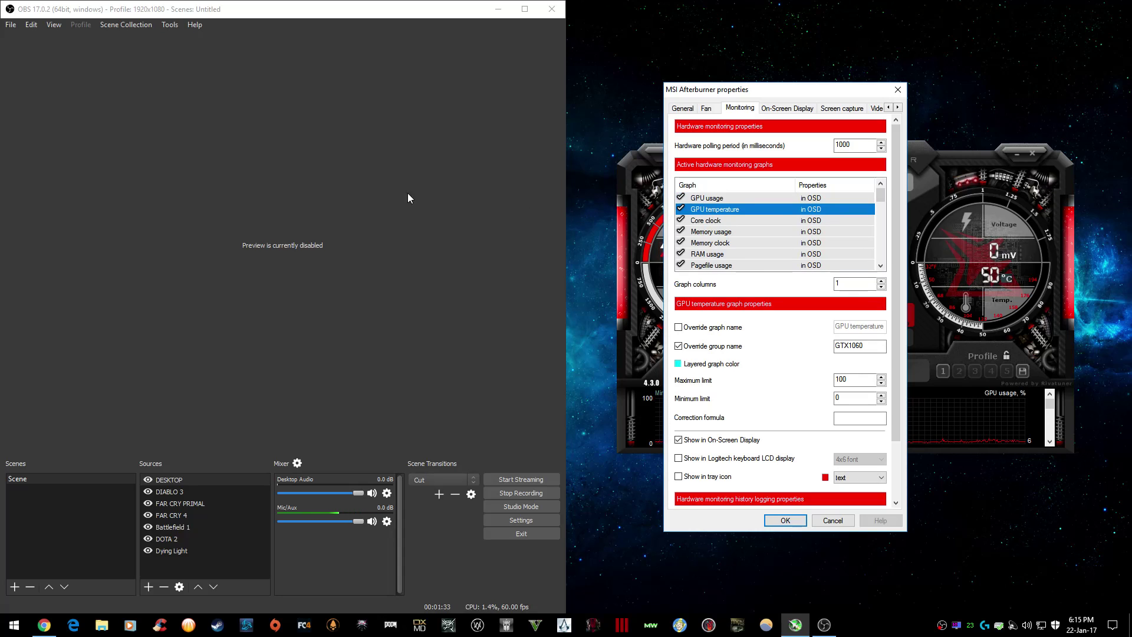
- Preview the overlay in OBS's DESKTOP source properties and inspect the GPU usage and temperature graphs
double_click(204, 479)
left_click_drag(386, 51, 404, 37)
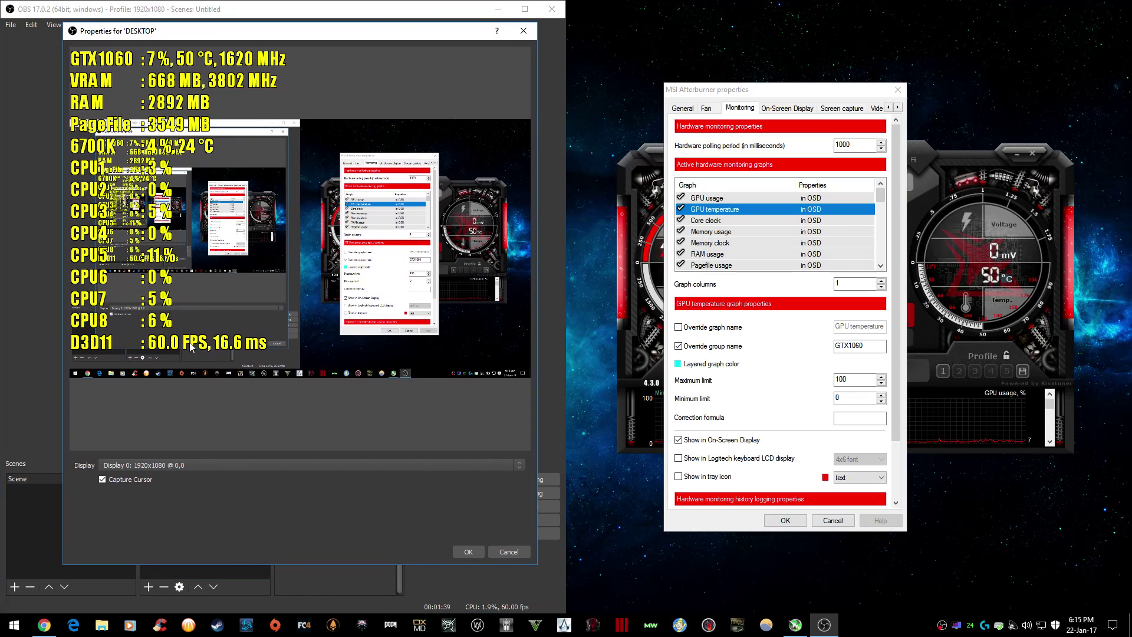
left_click(774, 199)
left_click(752, 208)
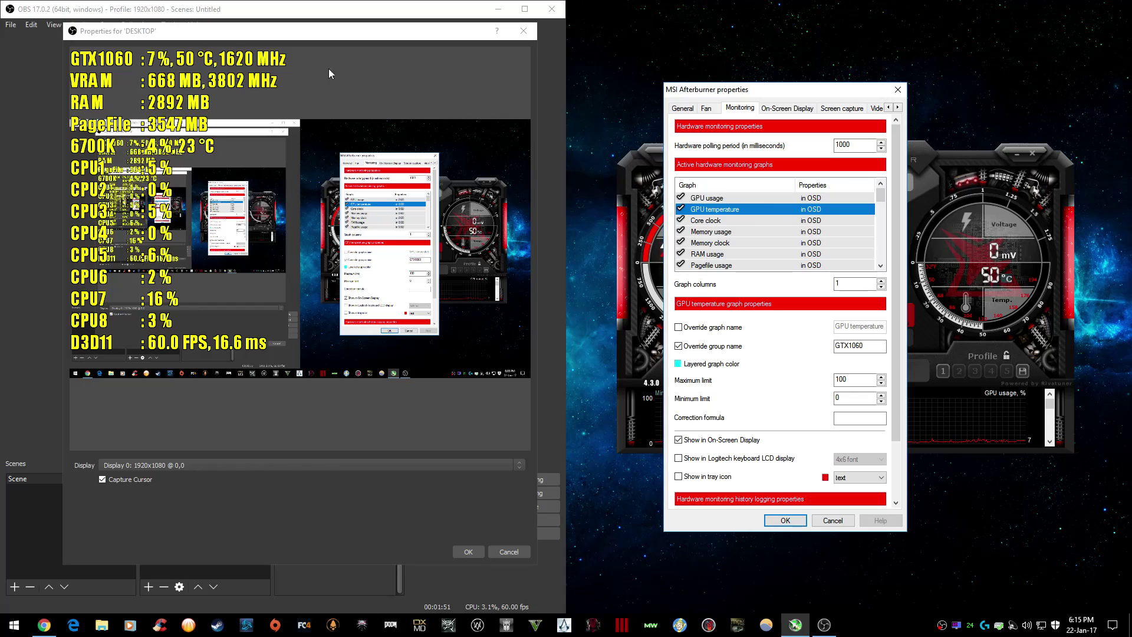
left_click(744, 200)
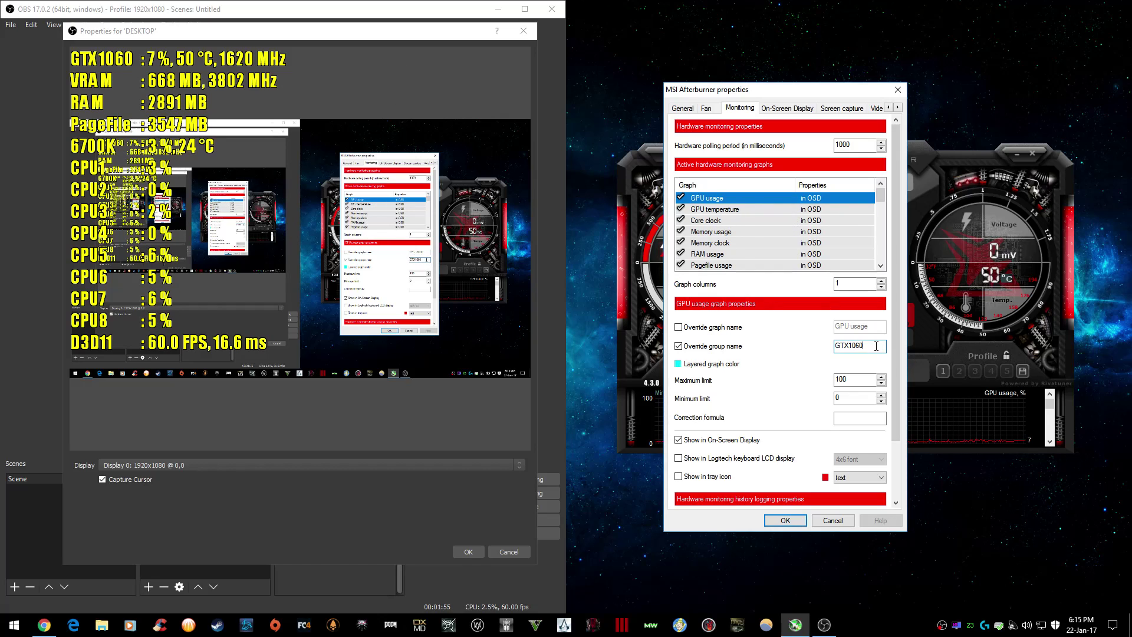
- Turn off Override group name for GPU usage and GPU temperature, applying each with OK
left_click(678, 347)
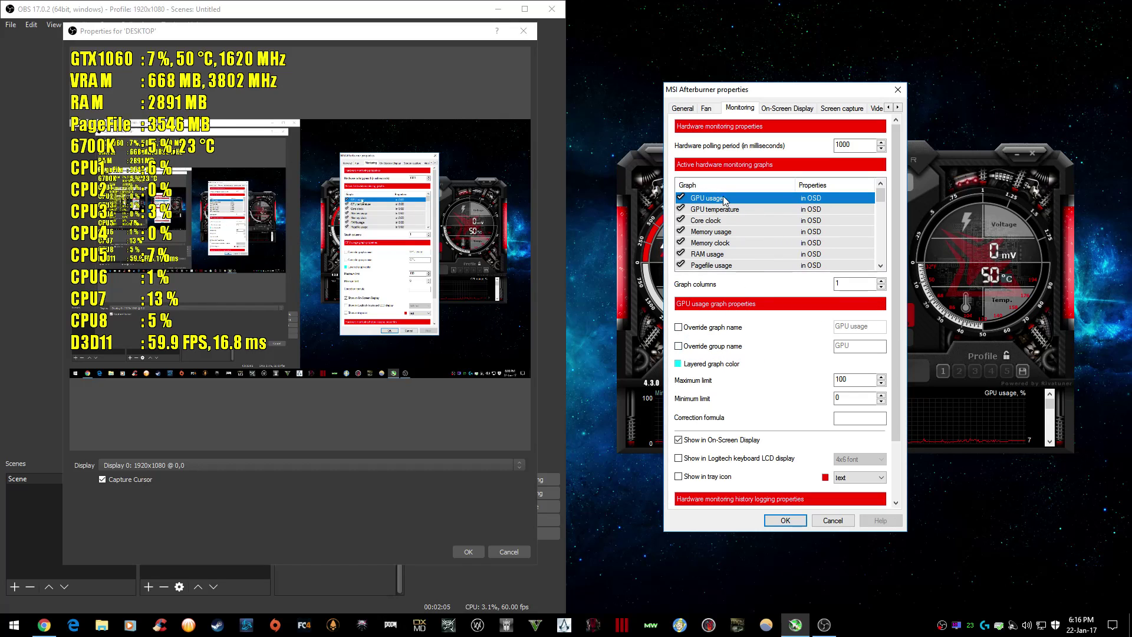
left_click(785, 520)
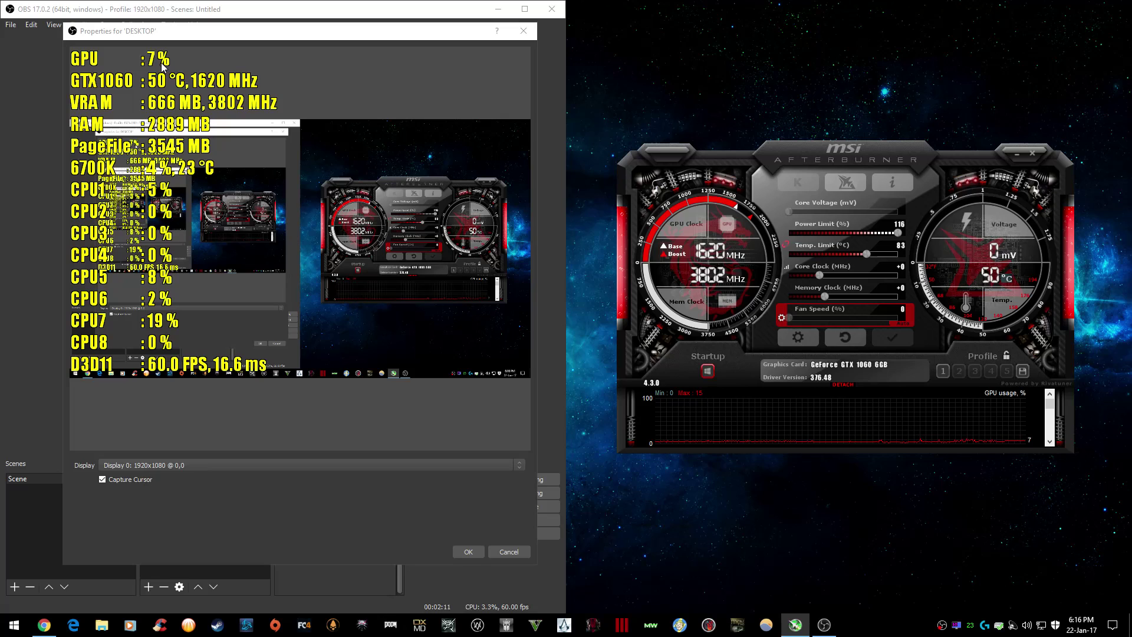
left_click(798, 338)
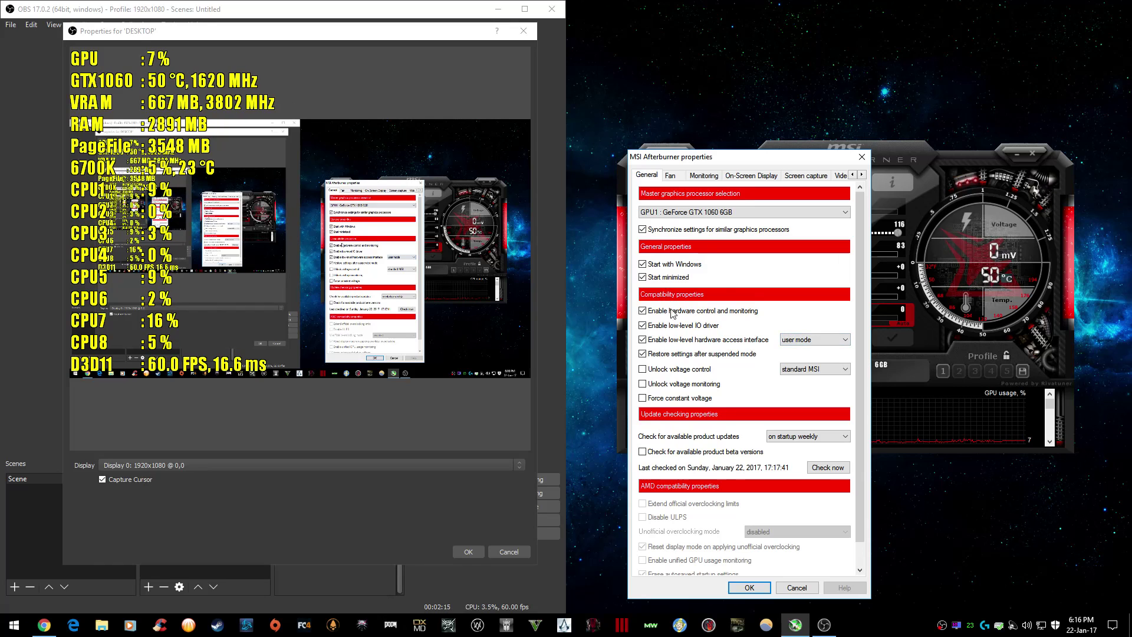
left_click(704, 175)
left_click(702, 277)
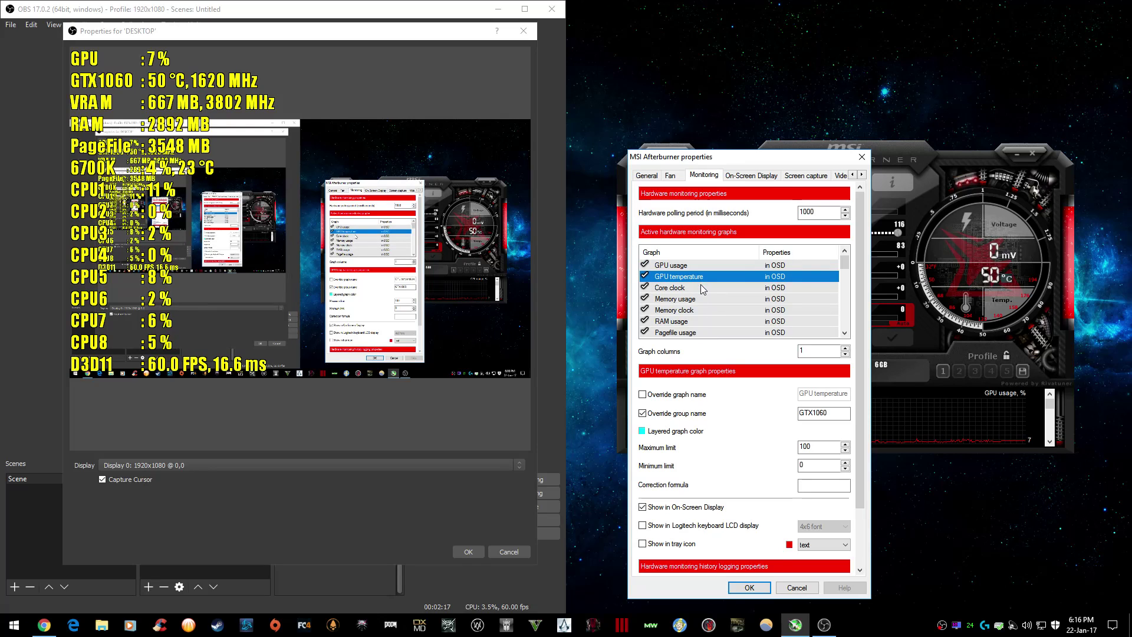
left_click(643, 413)
left_click(749, 588)
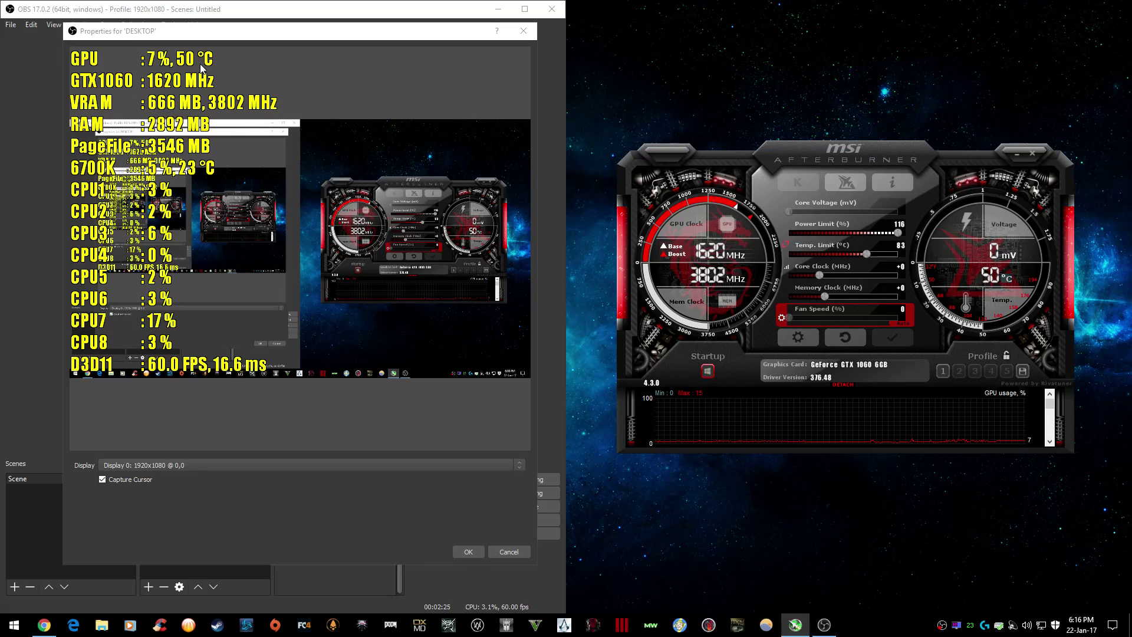
- Enable Override group name and enter 'GTX1060' for both GPU usage and GPU temperature graphs
left_click(798, 337)
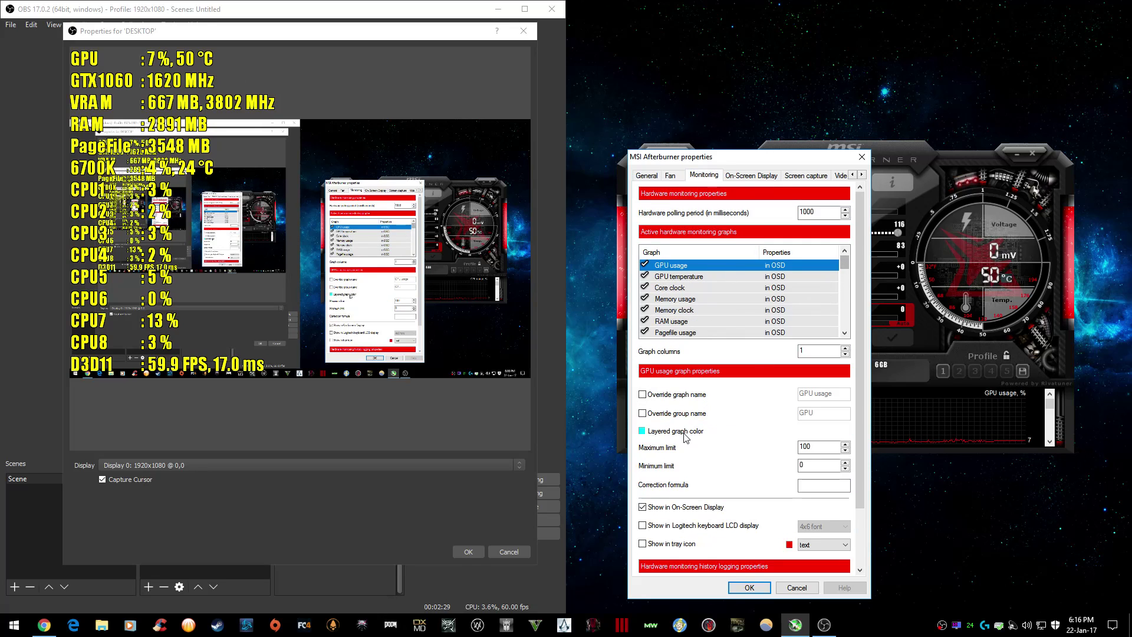
key("Down")
left_click(658, 414)
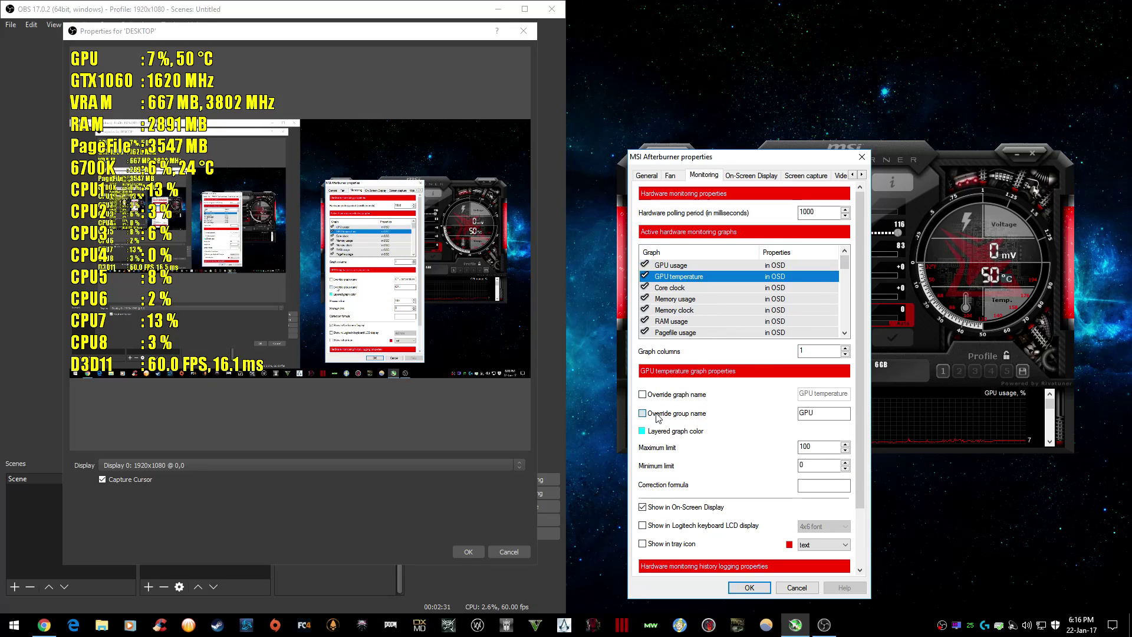
key("Down")
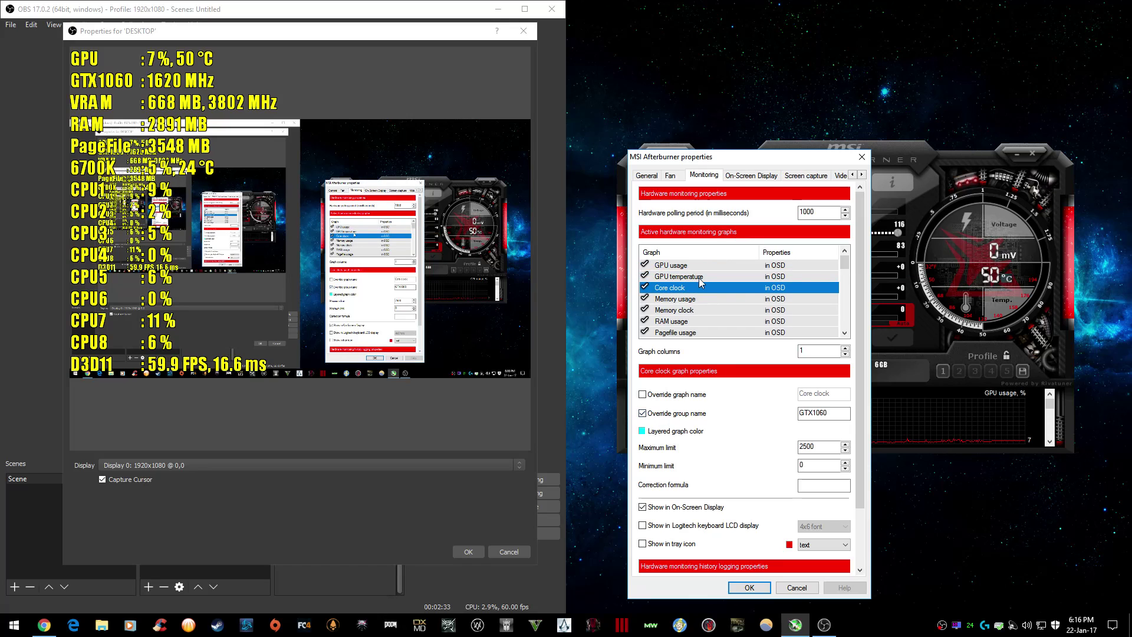
key("Up")
key("Up")
double_click(809, 413)
type("G")
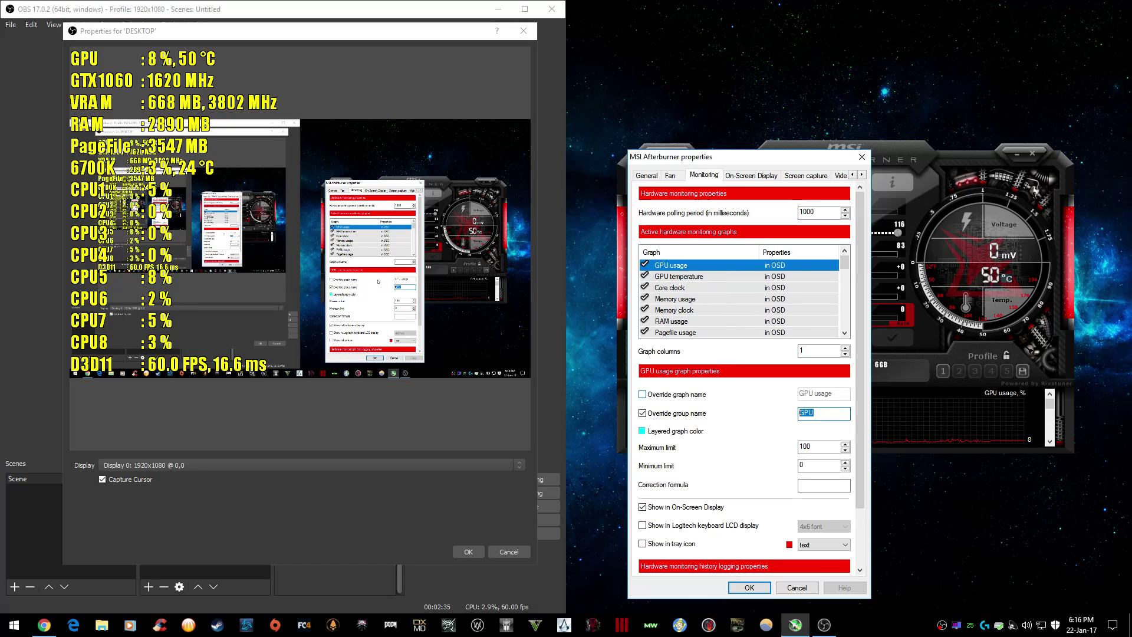
type("TX1060")
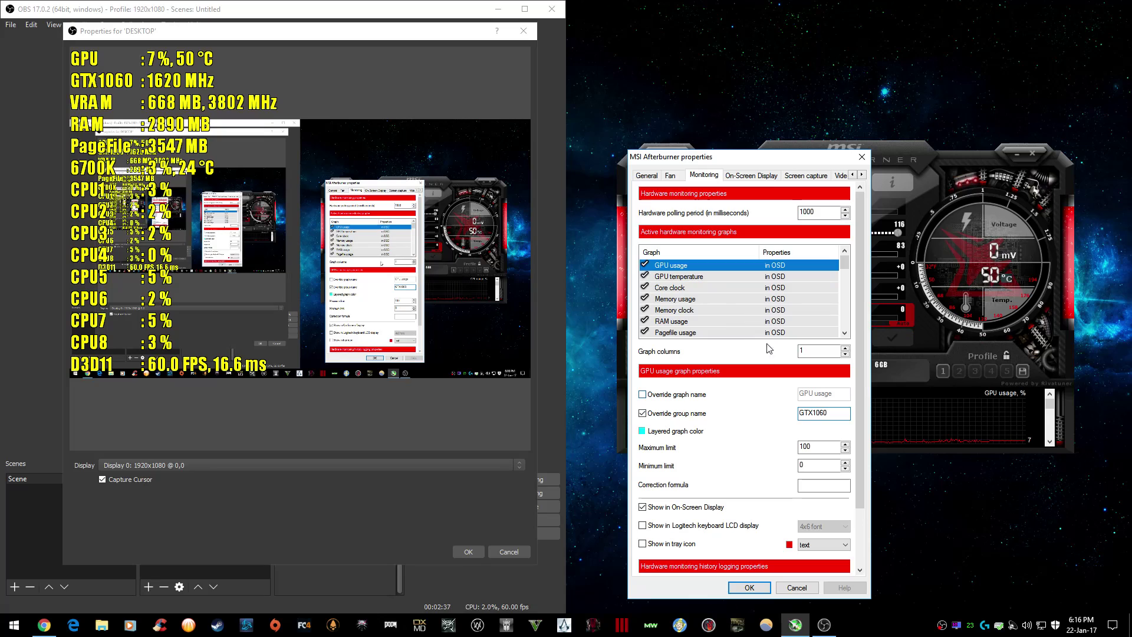
left_click(731, 277)
double_click(824, 413)
type("GT")
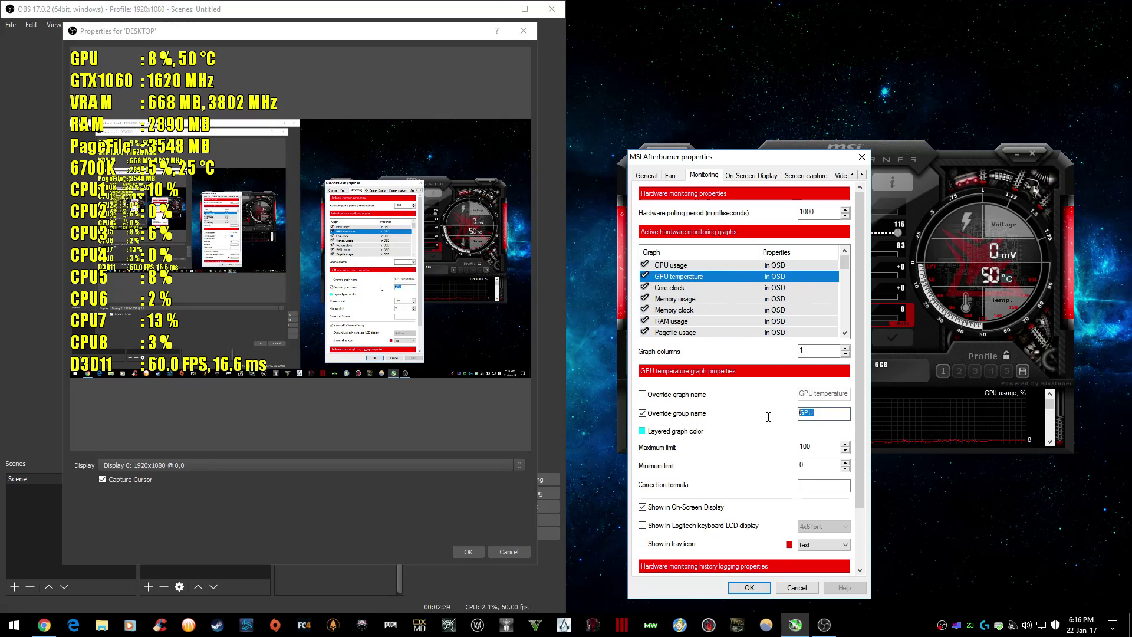
type("X1060")
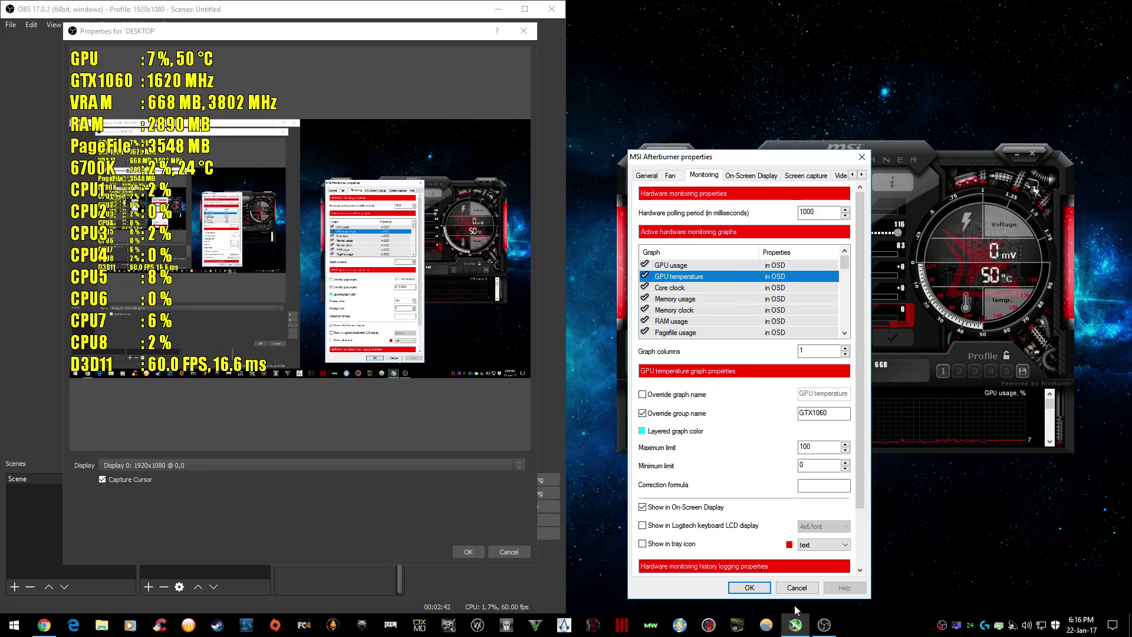
- Apply the GTX1060 group names and reopen the monitoring properties
key("Return")
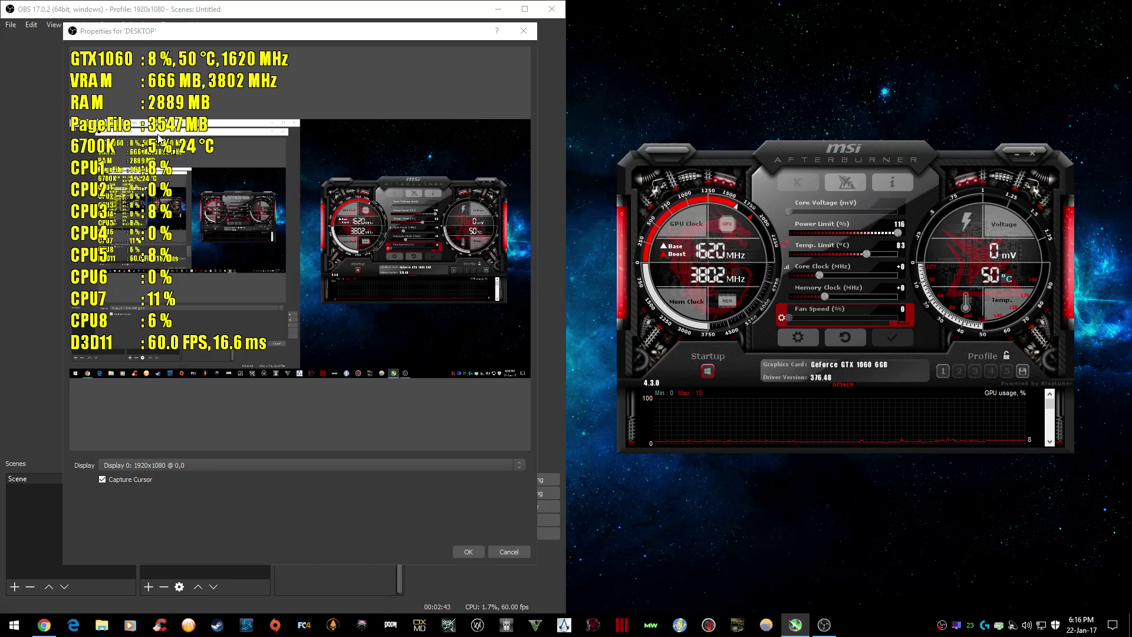
left_click(797, 338)
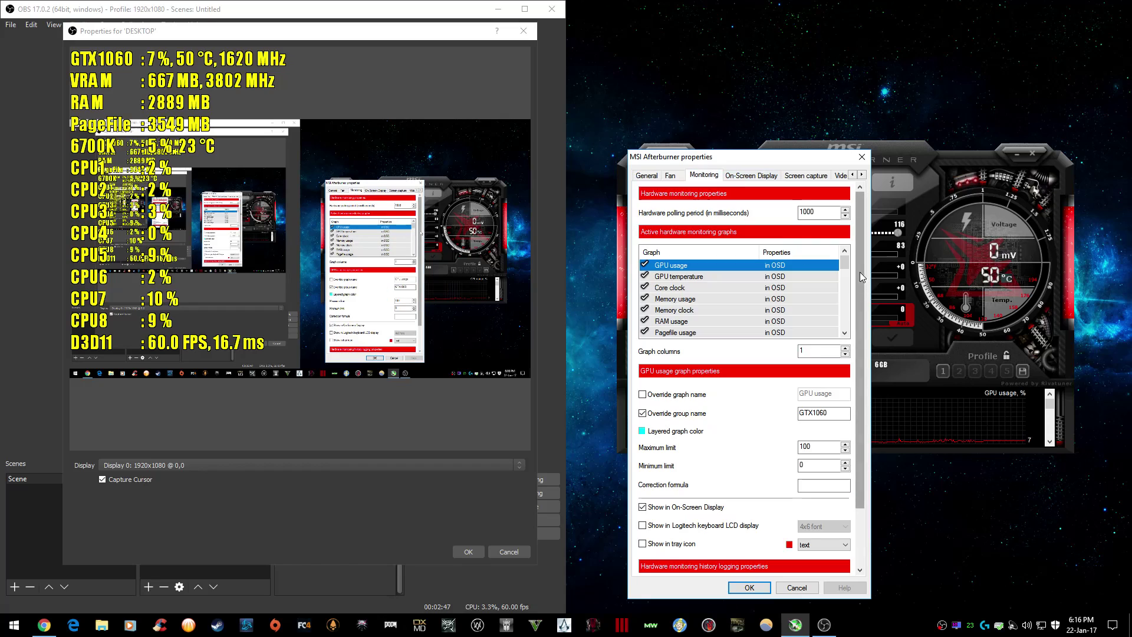
left_click_drag(848, 260, 852, 276)
- Review the group names of the CPU1–CPU5 usage graphs and the Frametime graph
left_click(693, 277)
left_click(685, 288)
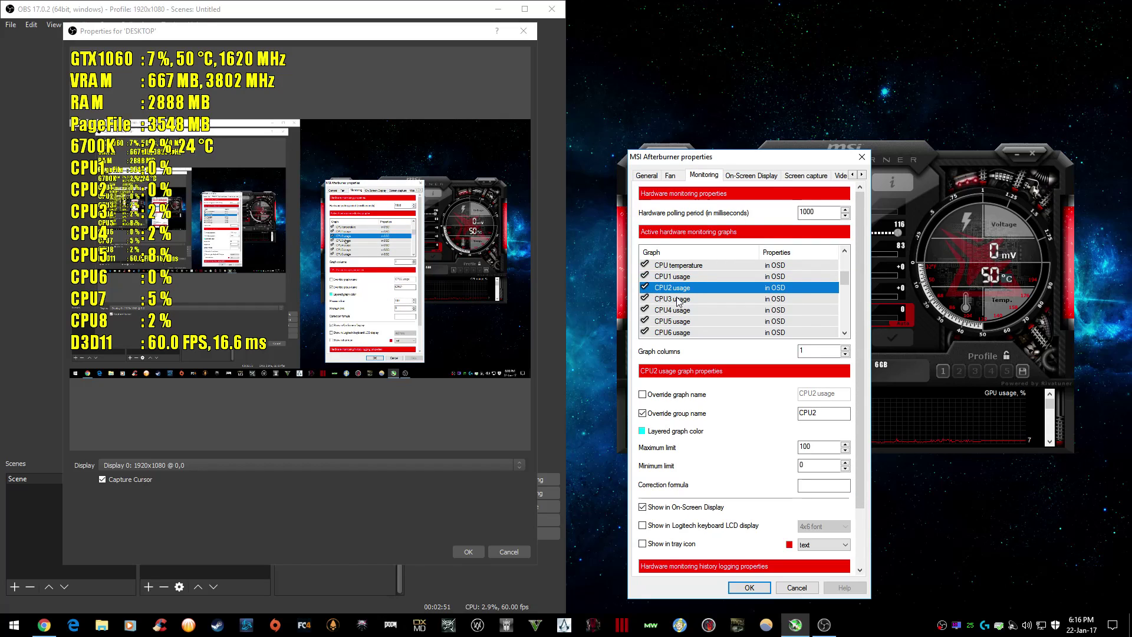
left_click(687, 299)
left_click(683, 311)
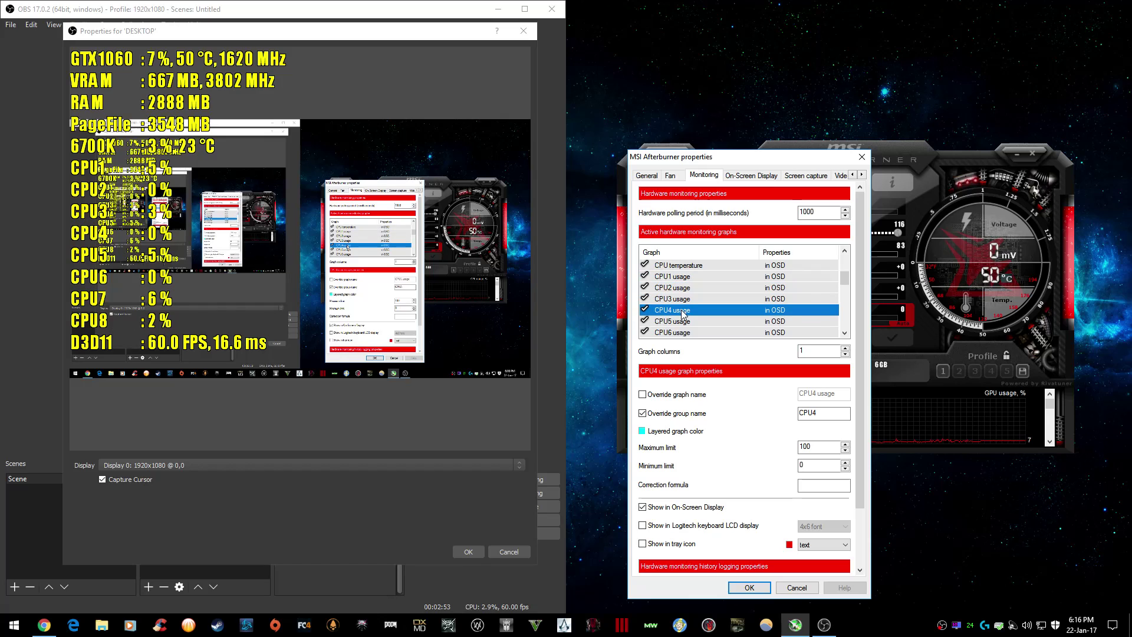
left_click(681, 277)
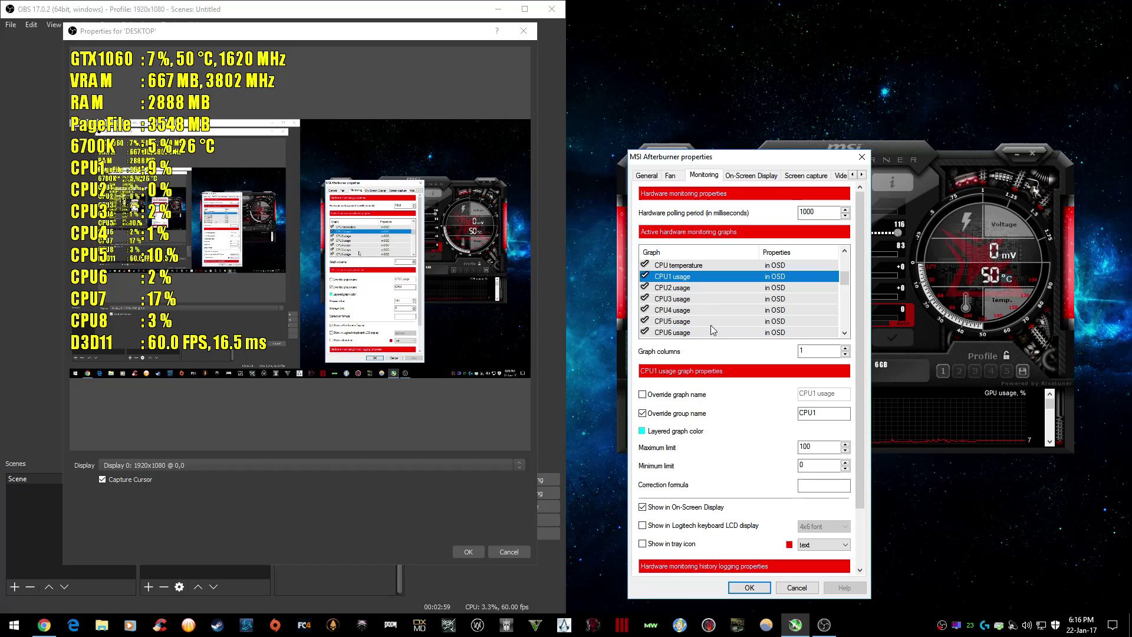
left_click(712, 299)
left_click(707, 287)
left_click(699, 310)
left_click(697, 321)
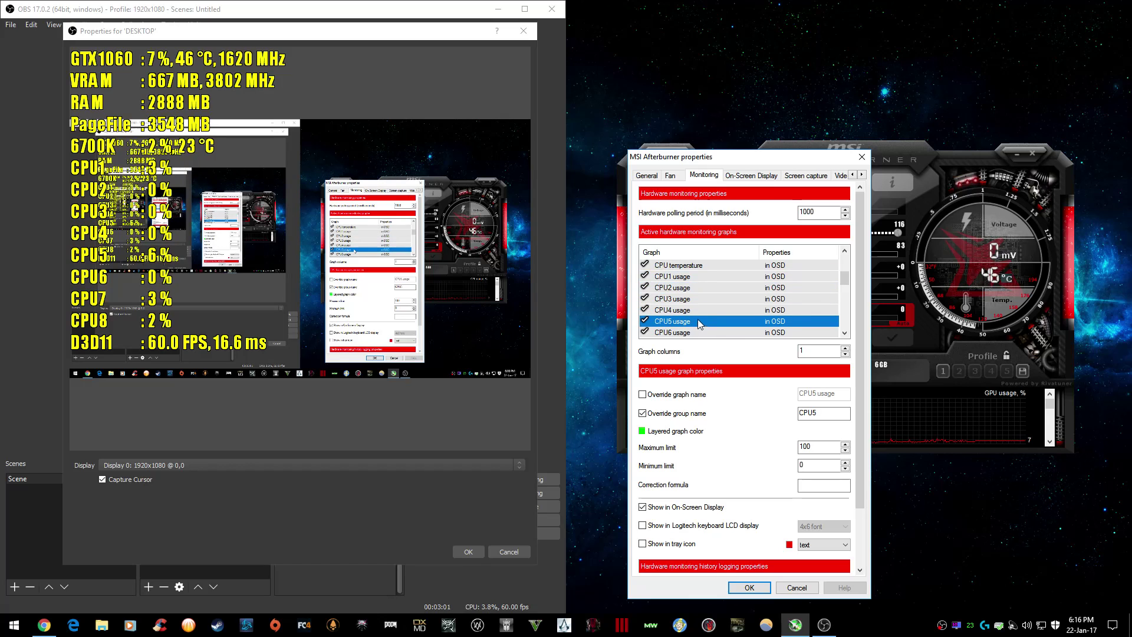
left_click(697, 299)
left_click_drag(847, 278, 853, 293)
left_click(693, 310)
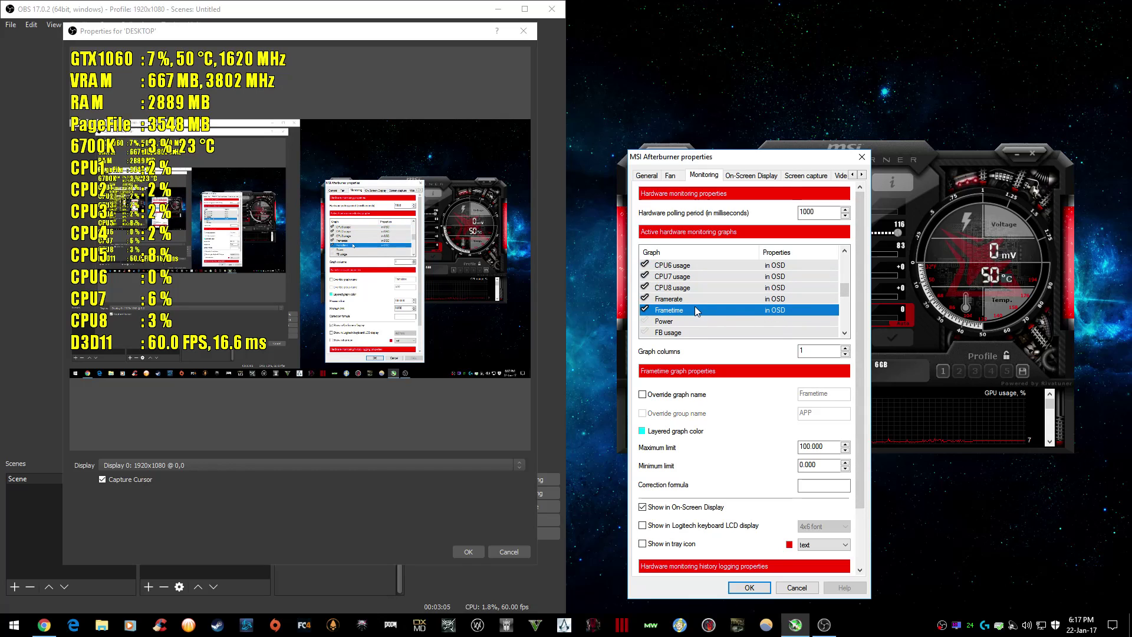
left_click(699, 299)
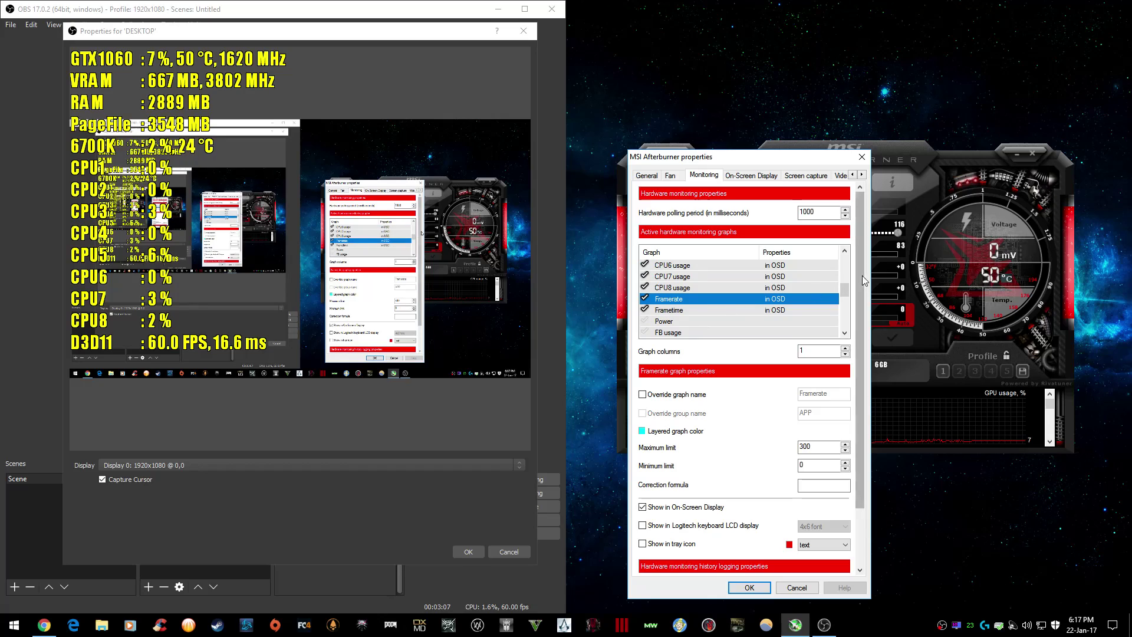
left_click_drag(843, 285, 845, 280)
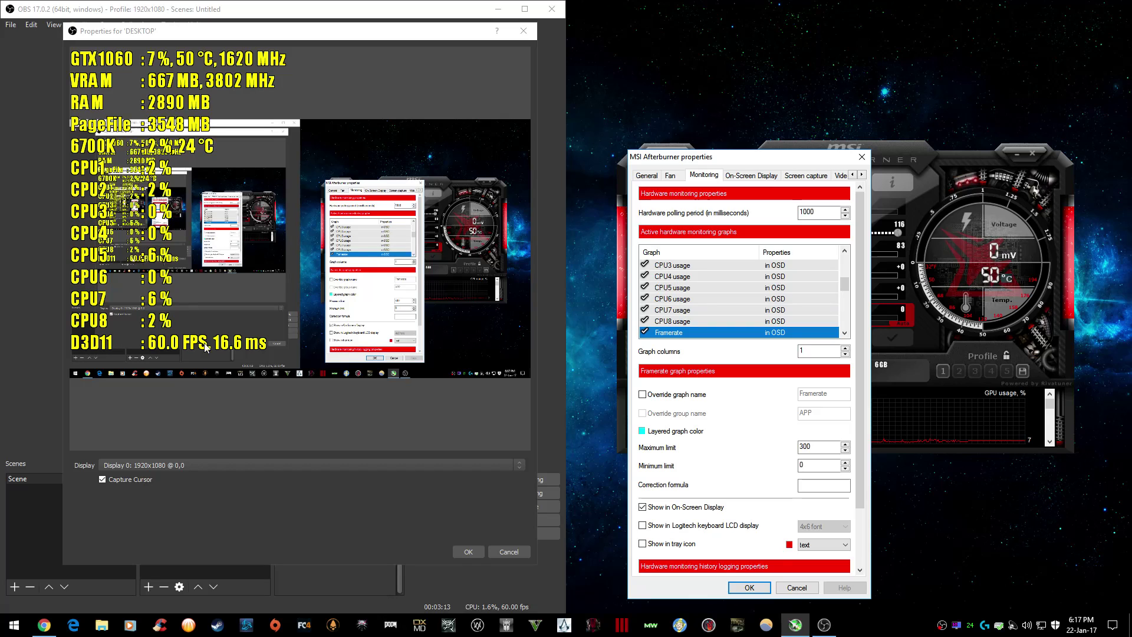
left_click(689, 321)
left_click_drag(847, 286, 847, 262)
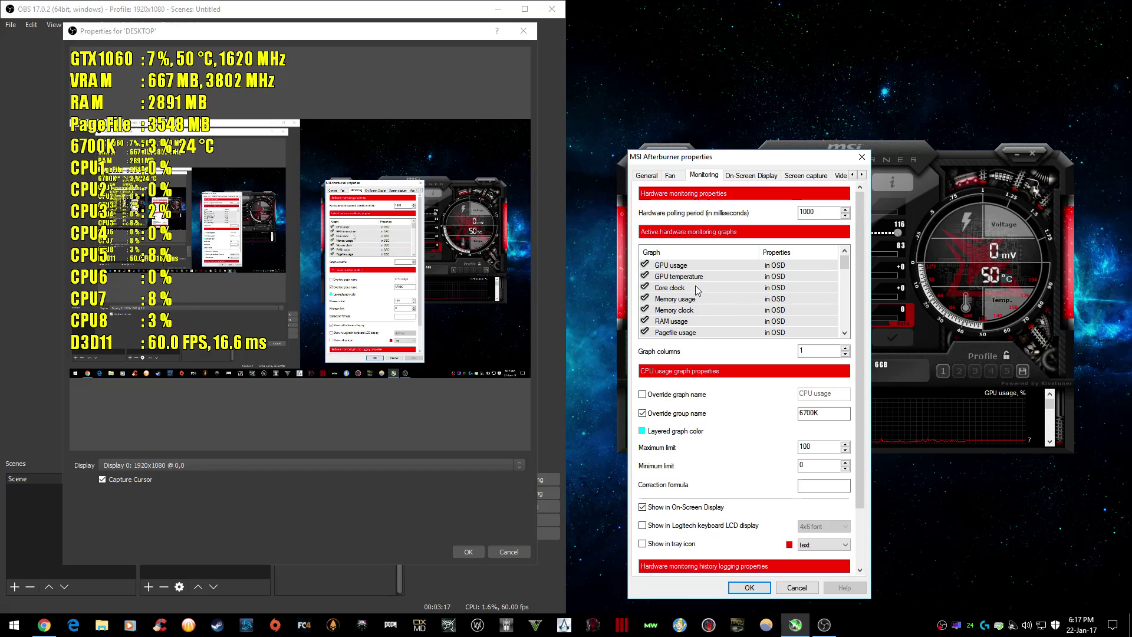
left_click(670, 287)
left_click(687, 299)
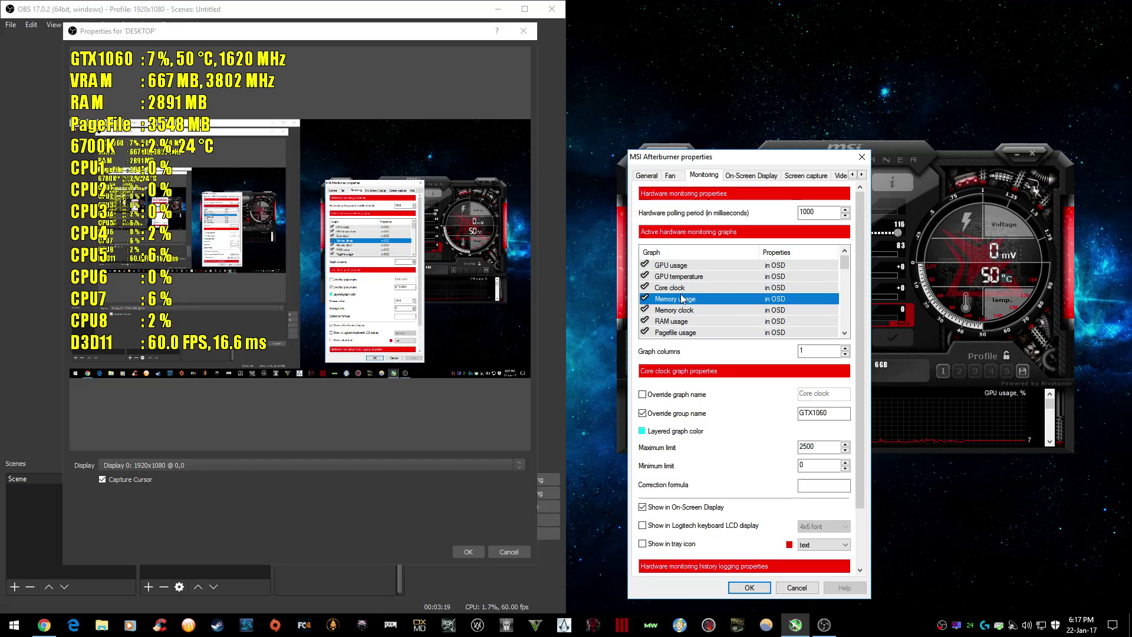
left_click(675, 311)
left_click(707, 324)
left_click(695, 333)
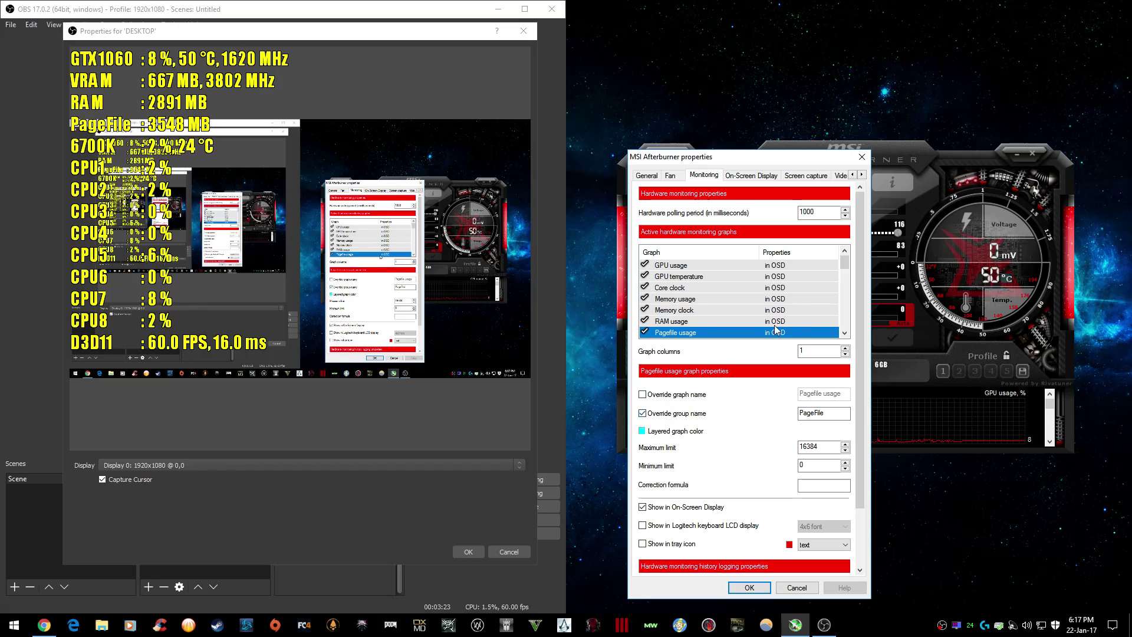
left_click(698, 311)
left_click(699, 300)
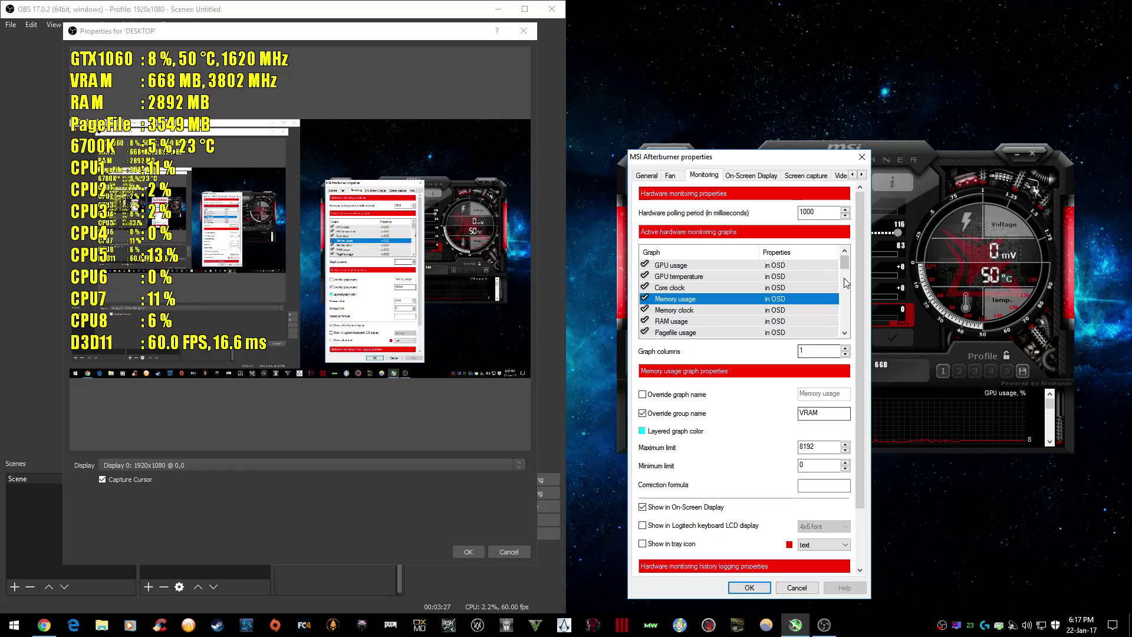
mouse_move(849, 266)
left_mouse_down()
mouse_move(851, 284)
mouse_move(850, 265)
left_mouse_up()
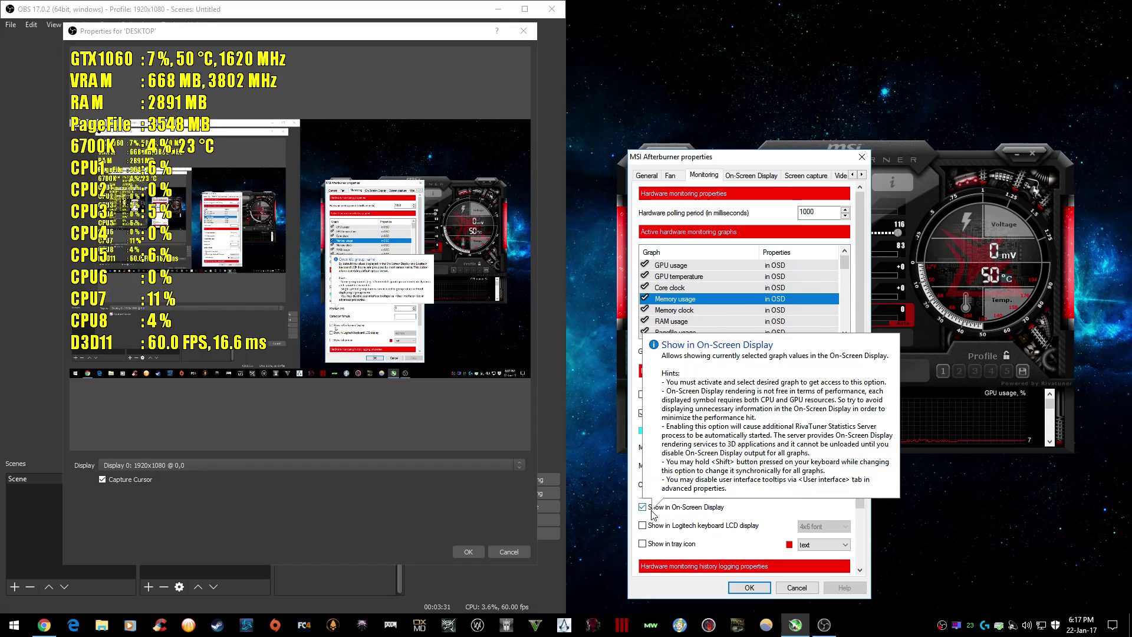
- Enable the Power graph, show it in the on-screen display, and apply with OK
scroll(699, 305, "down", 10)
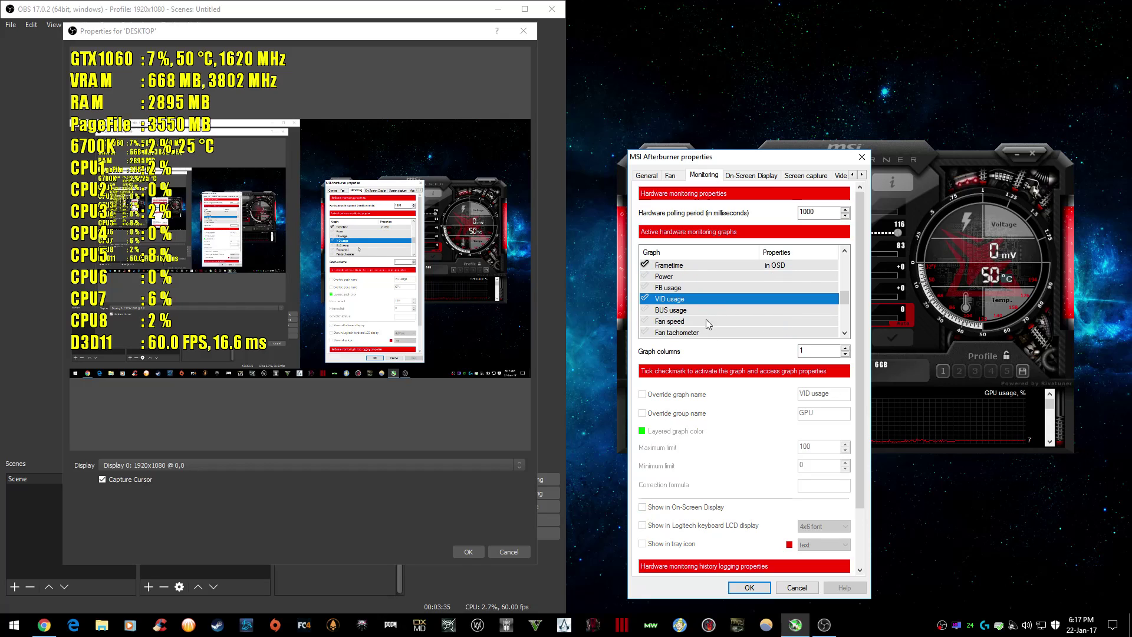
left_click(646, 276)
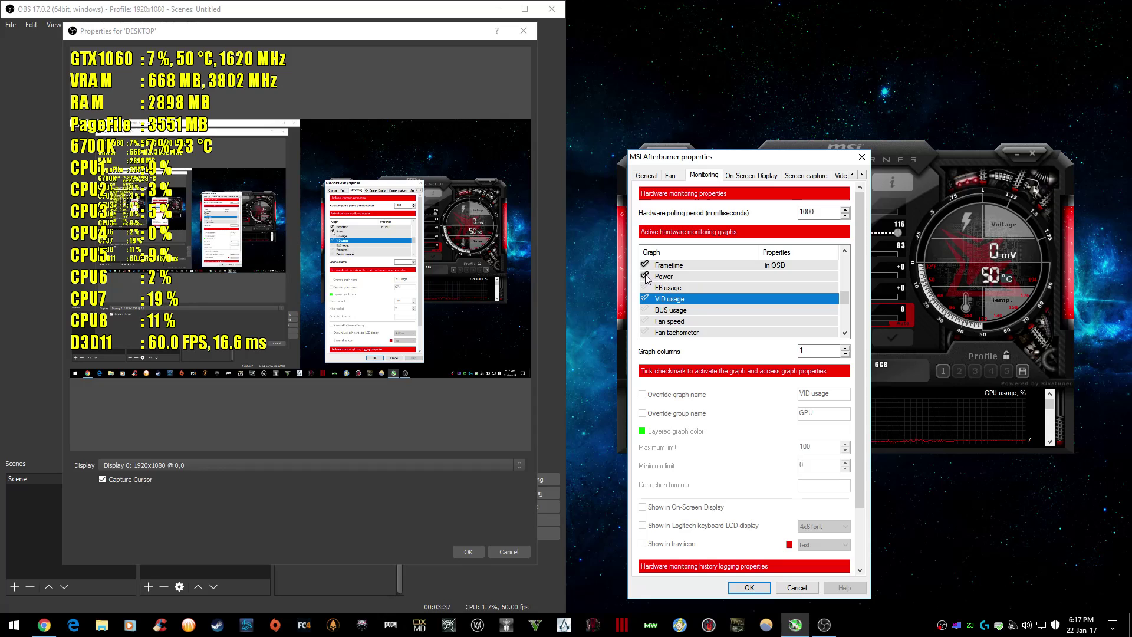
left_click(689, 275)
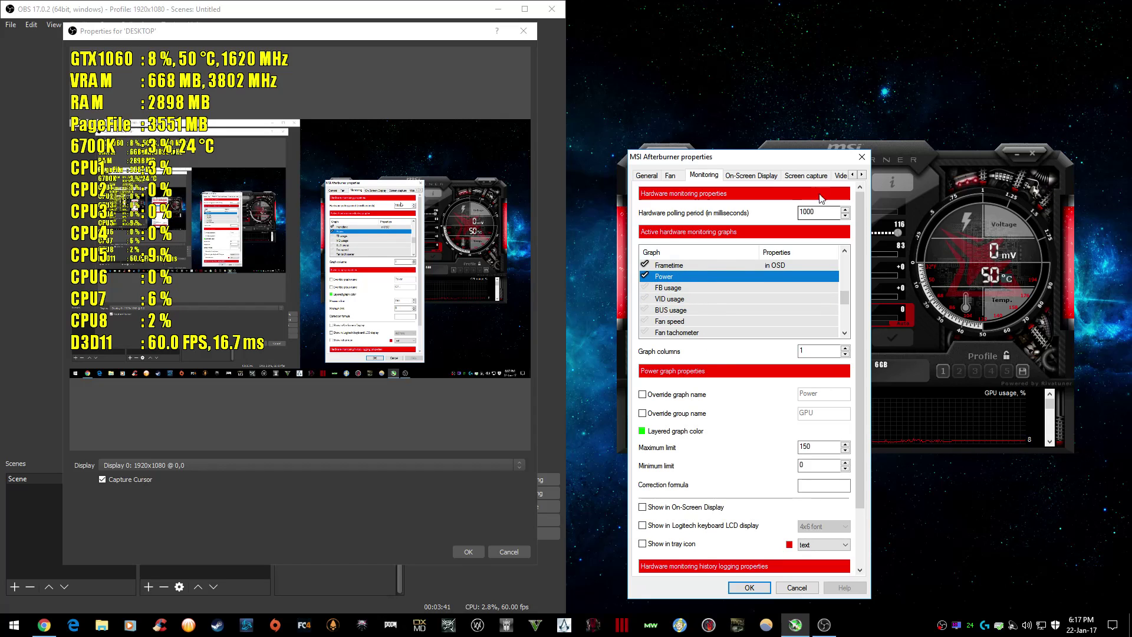
left_click_drag(764, 163, 630, 117)
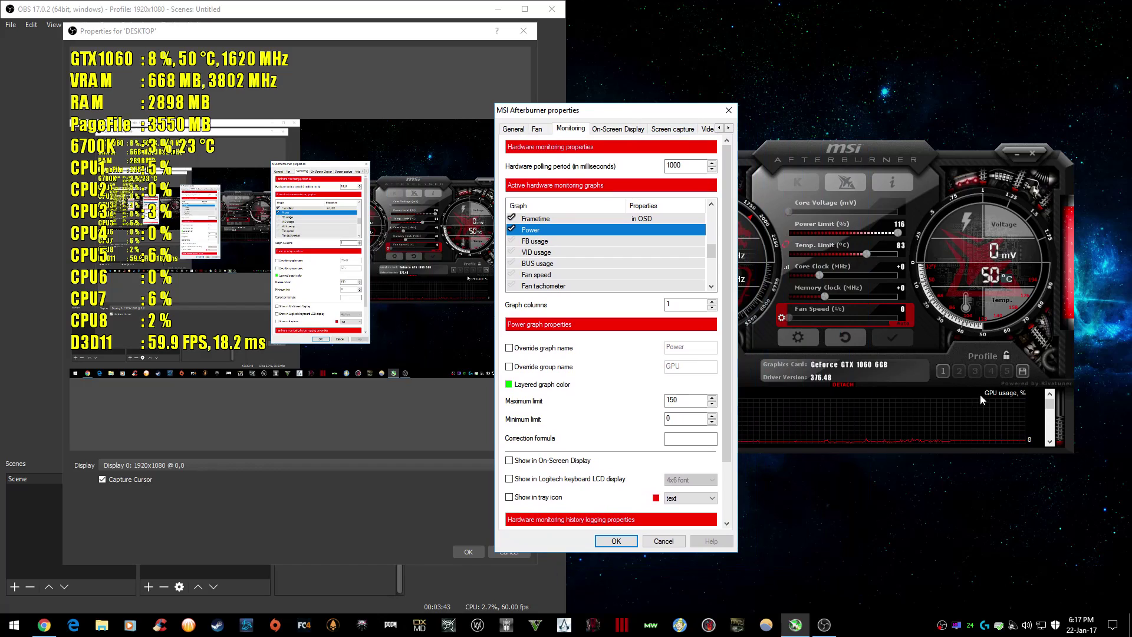
left_click(509, 461)
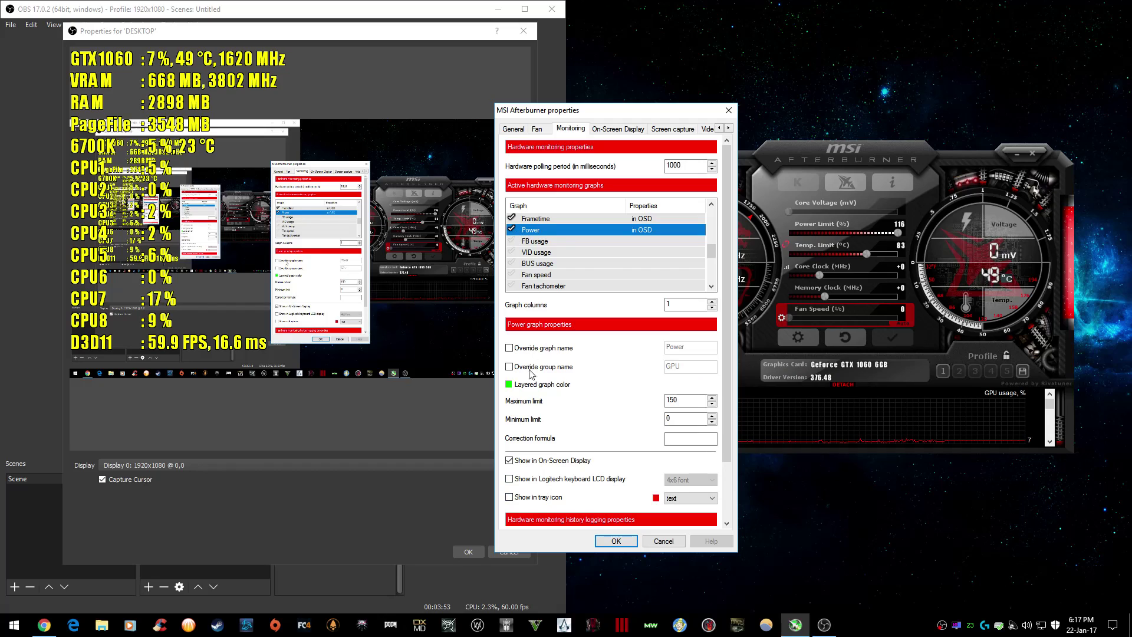
left_click(613, 541)
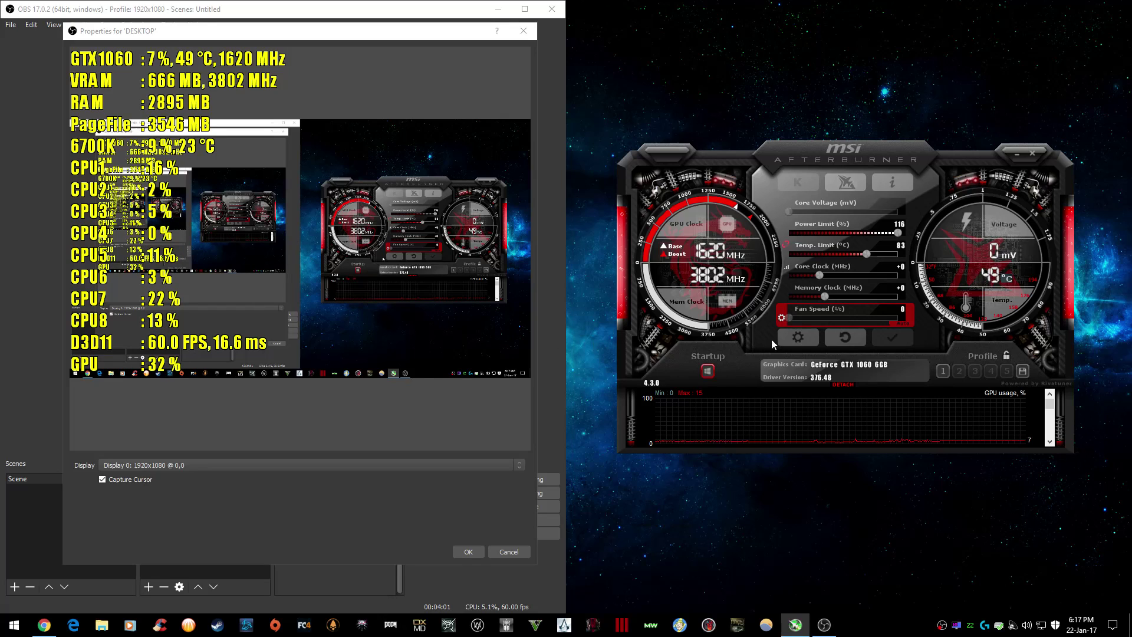
- Untick Power monitoring, tick Fan speed monitoring instead, and apply with OK
left_click(798, 337)
left_click_drag(859, 228, 851, 299)
left_click(703, 175)
left_click(707, 288)
left_click(644, 287)
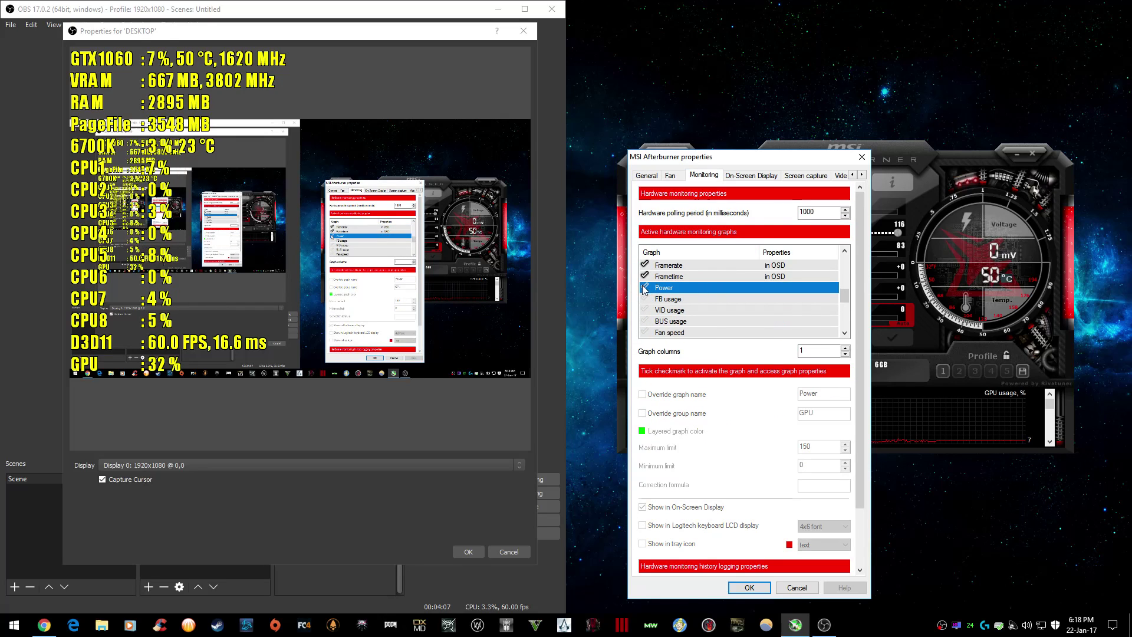
scroll(670, 303, "down", 1)
left_click(644, 299)
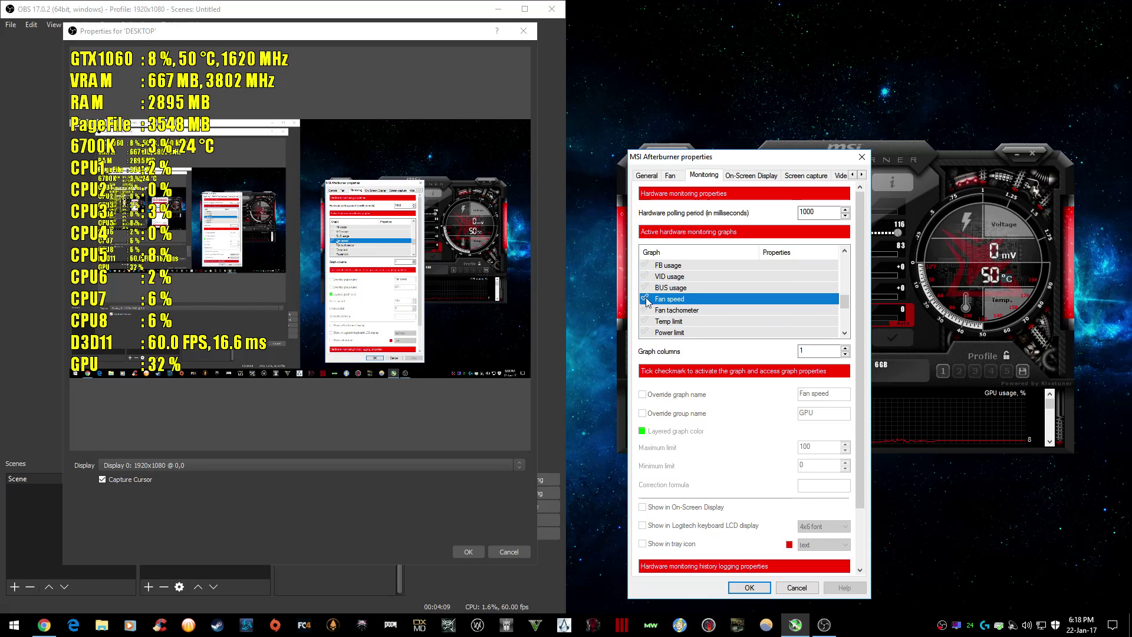
left_click(644, 298)
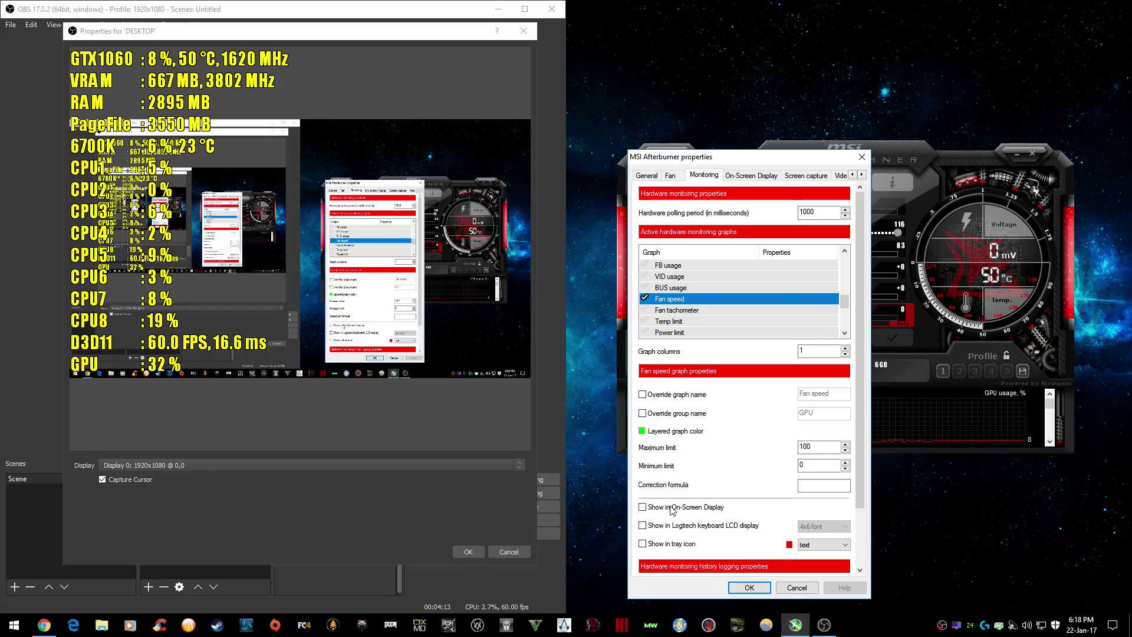
left_click(746, 587)
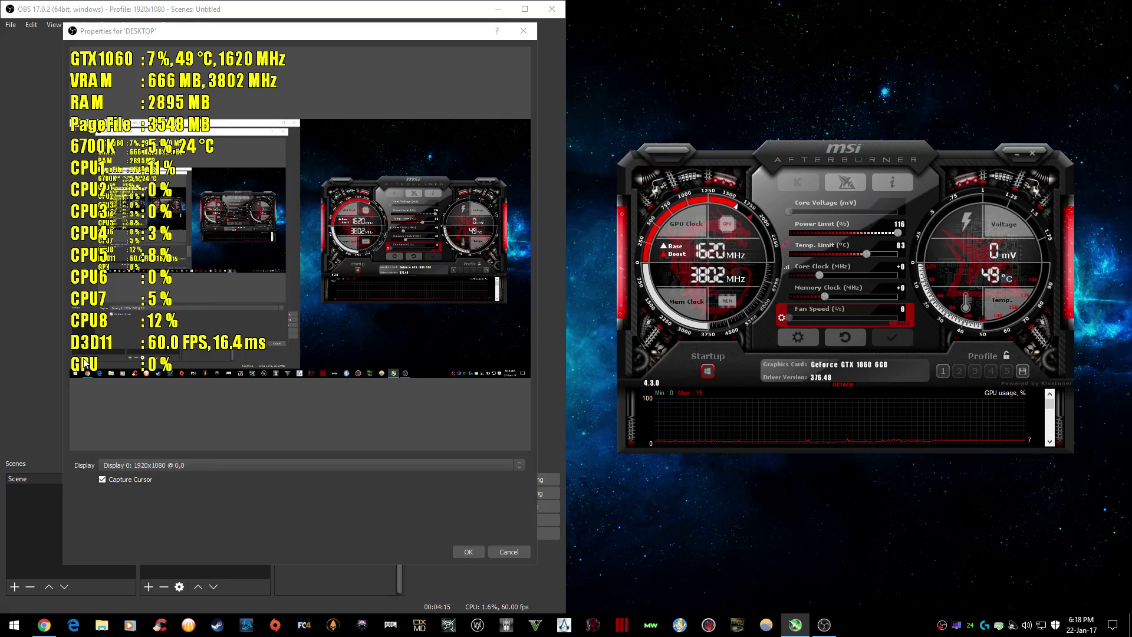
- Reopen Afterburner's Monitoring settings and scroll down the graph list
left_click(798, 337)
key("ctrl+Tab")
key("ctrl+Tab")
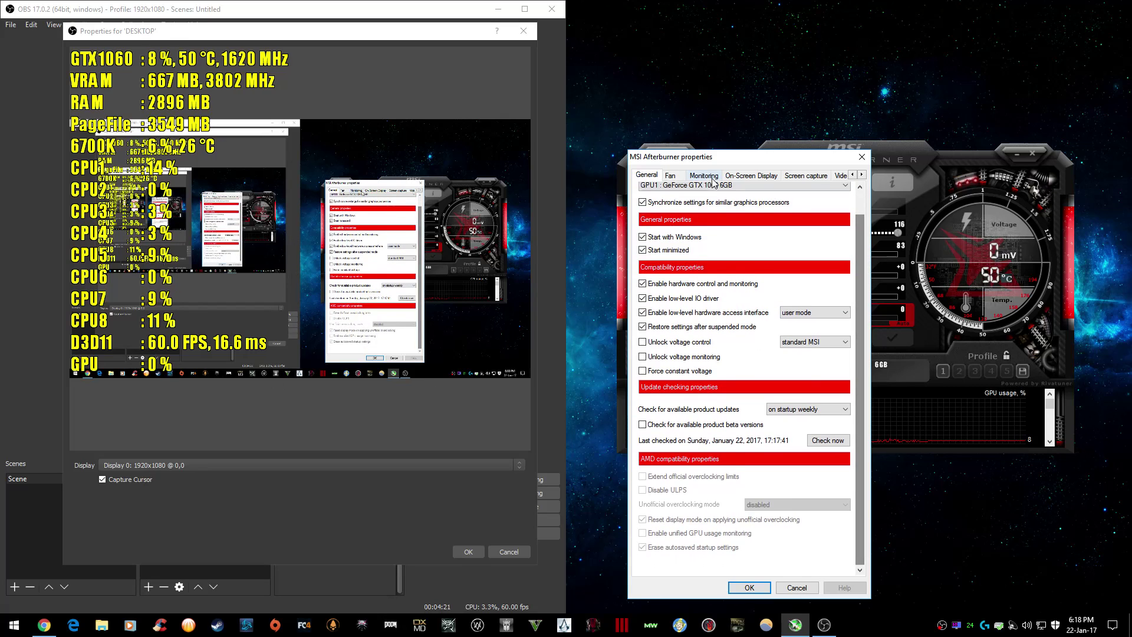
scroll(863, 218, "down", 1)
scroll(863, 218, "down", 1)
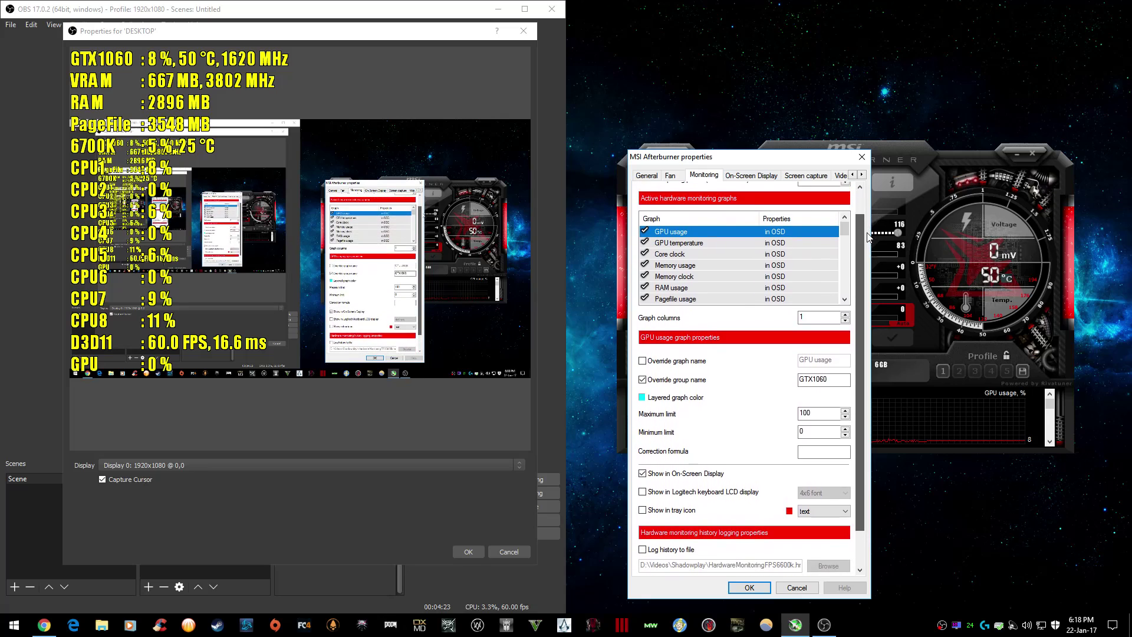
scroll(711, 303, "down", 7)
scroll(711, 303, "down", 3)
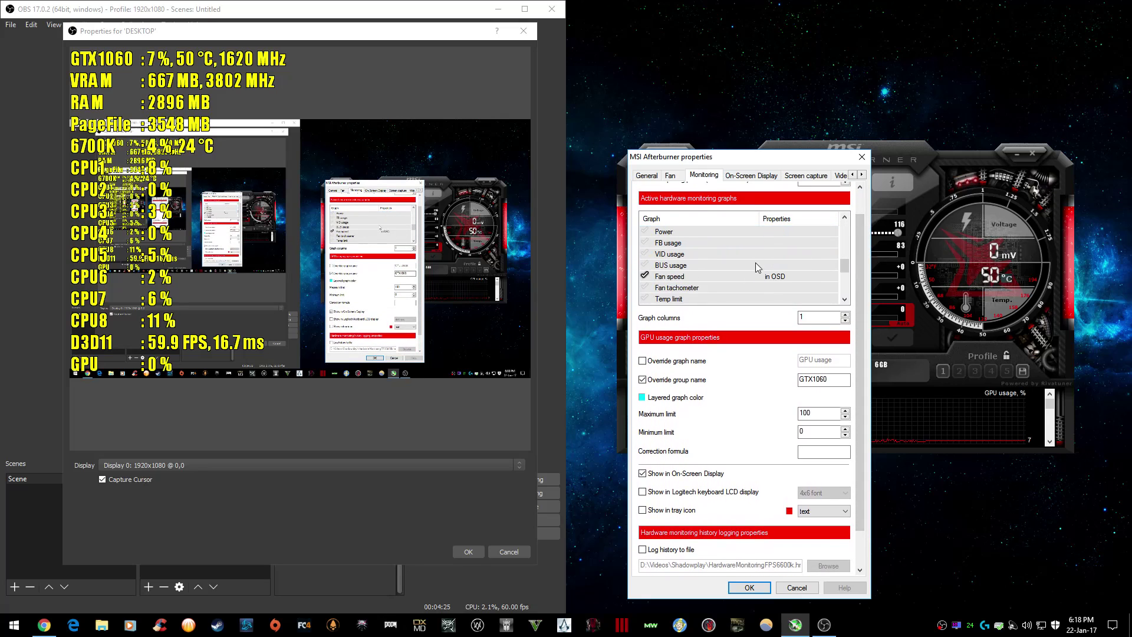
- Select Fan speed, toggle its on-screen display option, untick its monitoring and apply with OK
left_click(832, 266)
left_click(832, 273)
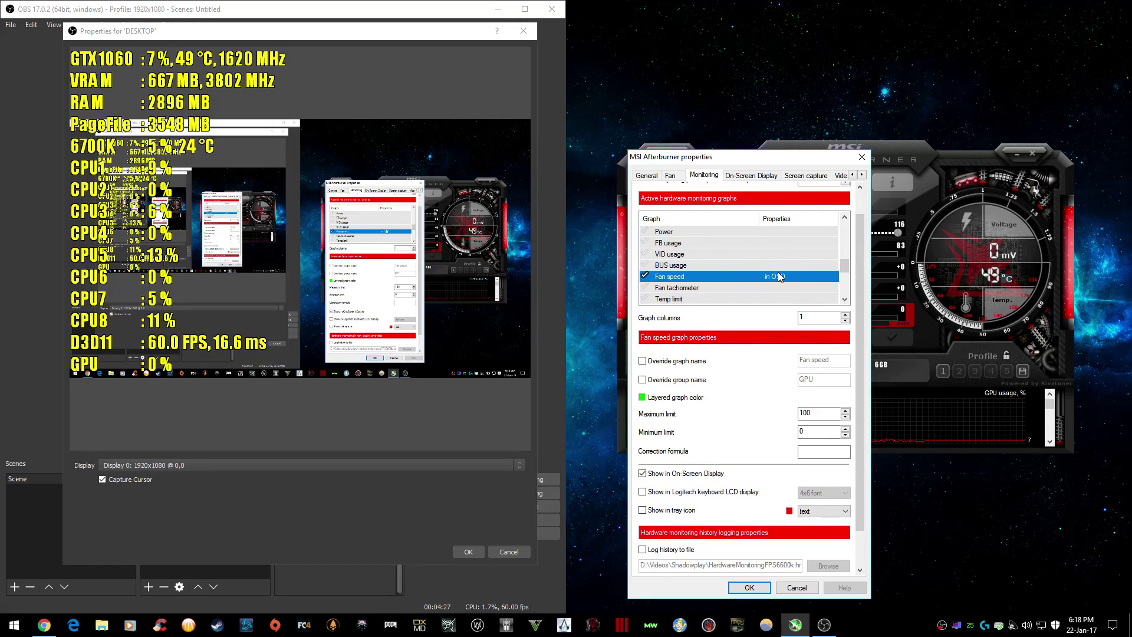
left_click(644, 474)
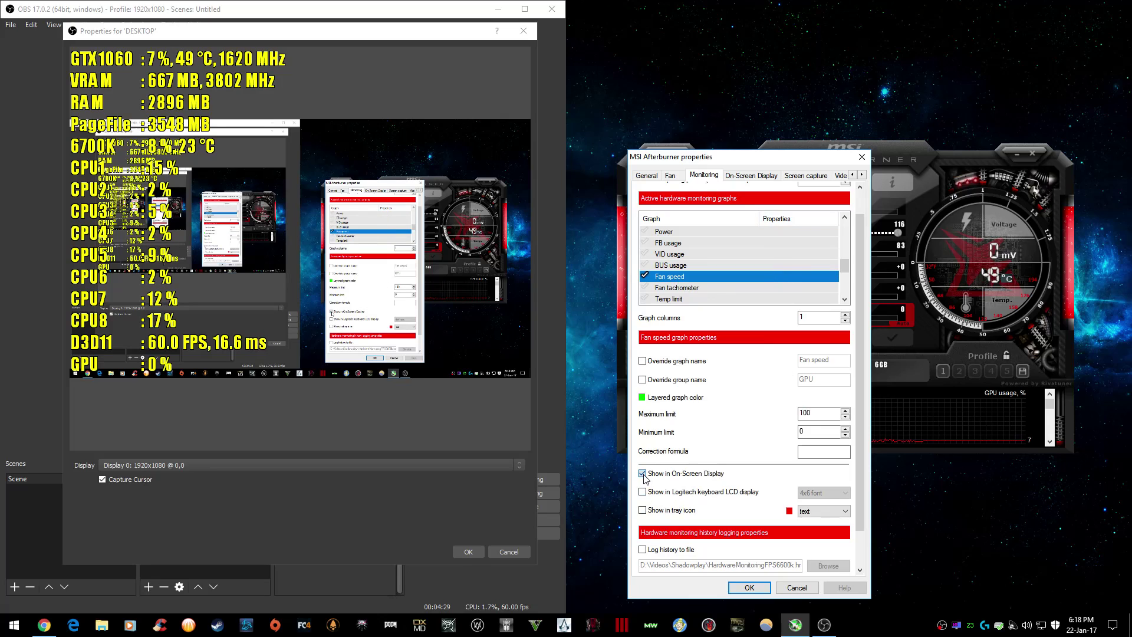
left_click(642, 475)
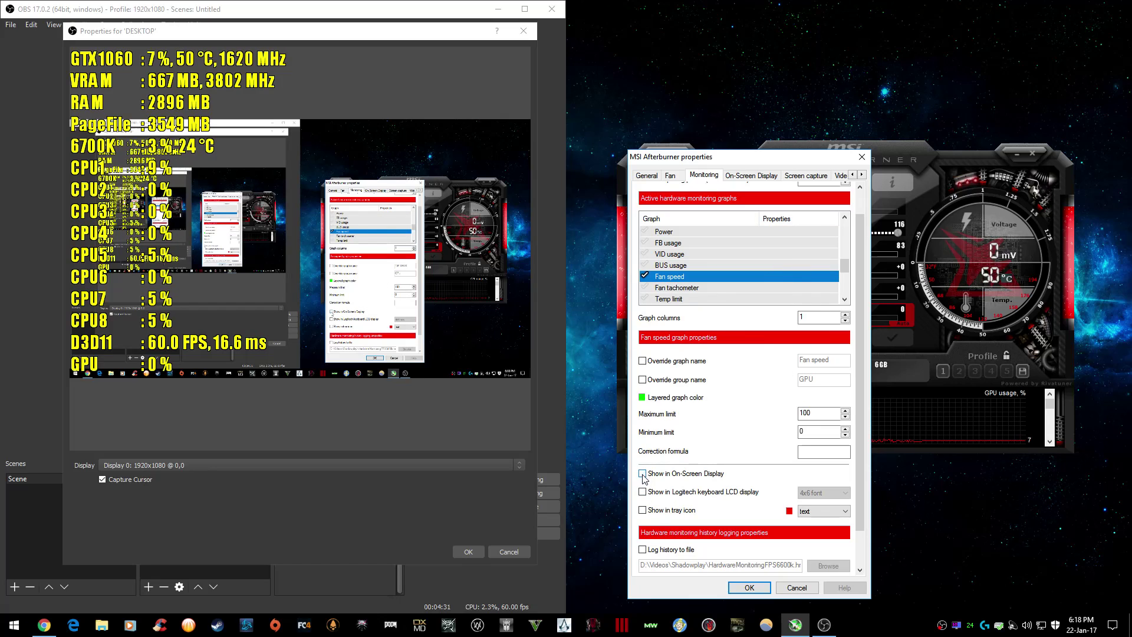
left_click(643, 475)
mouse_move(845, 266)
left_mouse_down()
mouse_move(846, 252)
mouse_move(845, 269)
left_mouse_up()
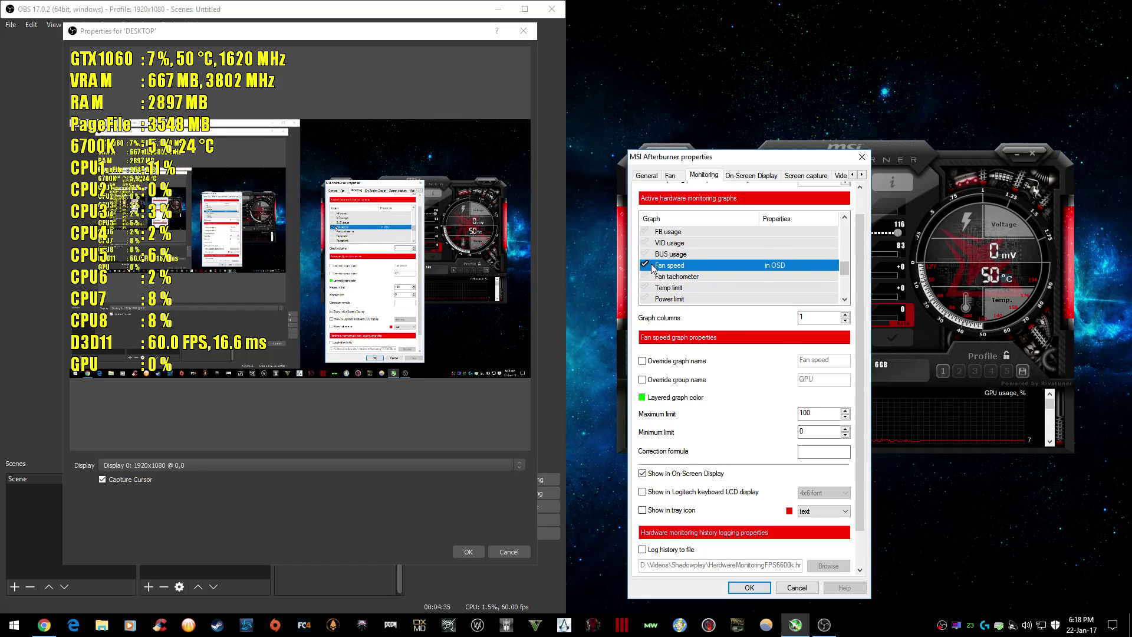
left_click(759, 276)
left_click(744, 588)
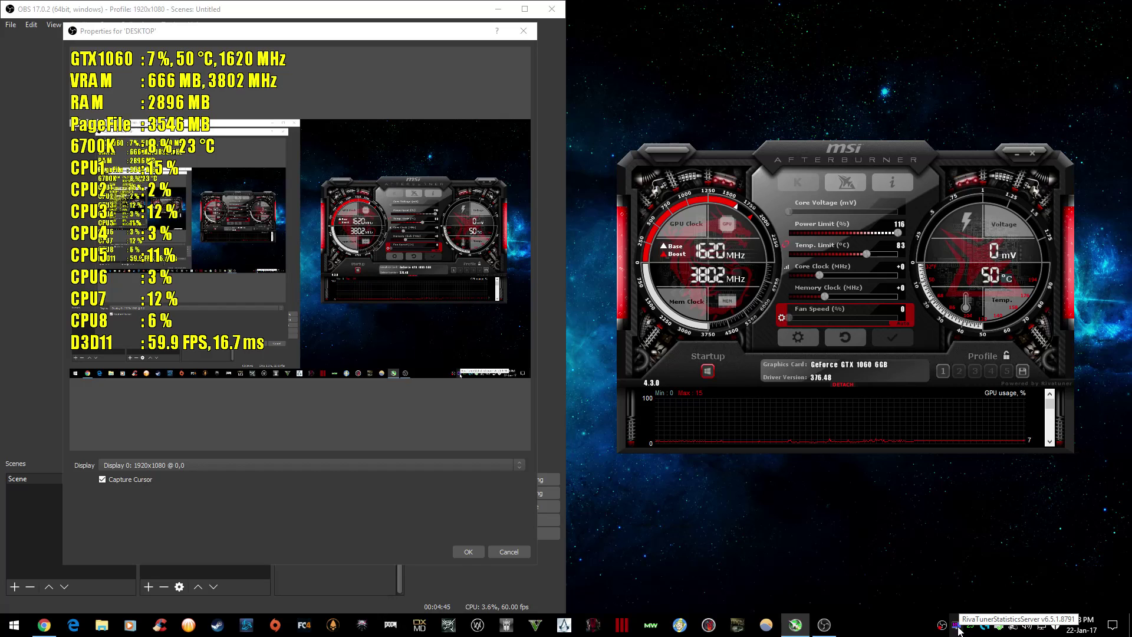
- Open RivaTuner from the tray, try Vector 2D and Vector 3D rendering, then return to Raster 3D
left_click(958, 630)
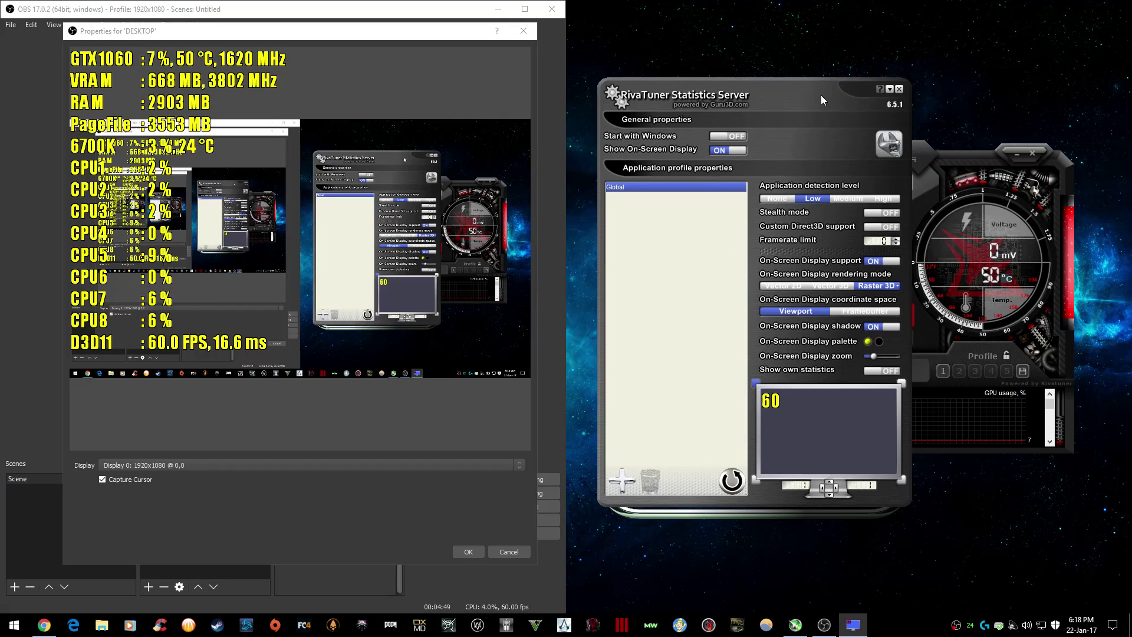
left_click_drag(817, 89, 793, 66)
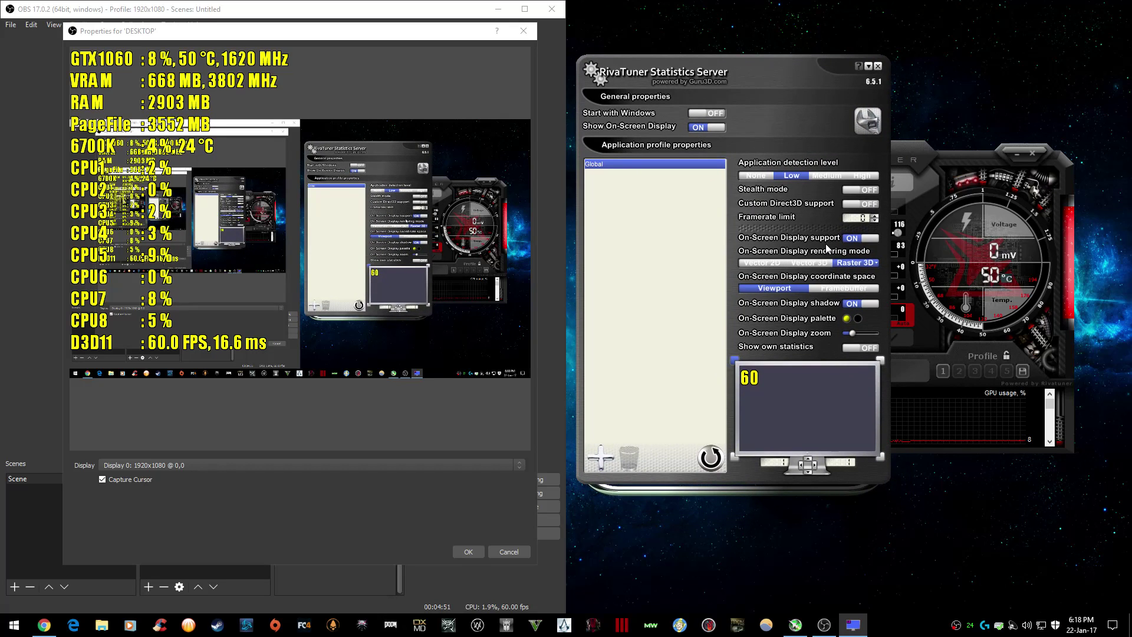
left_click(760, 263)
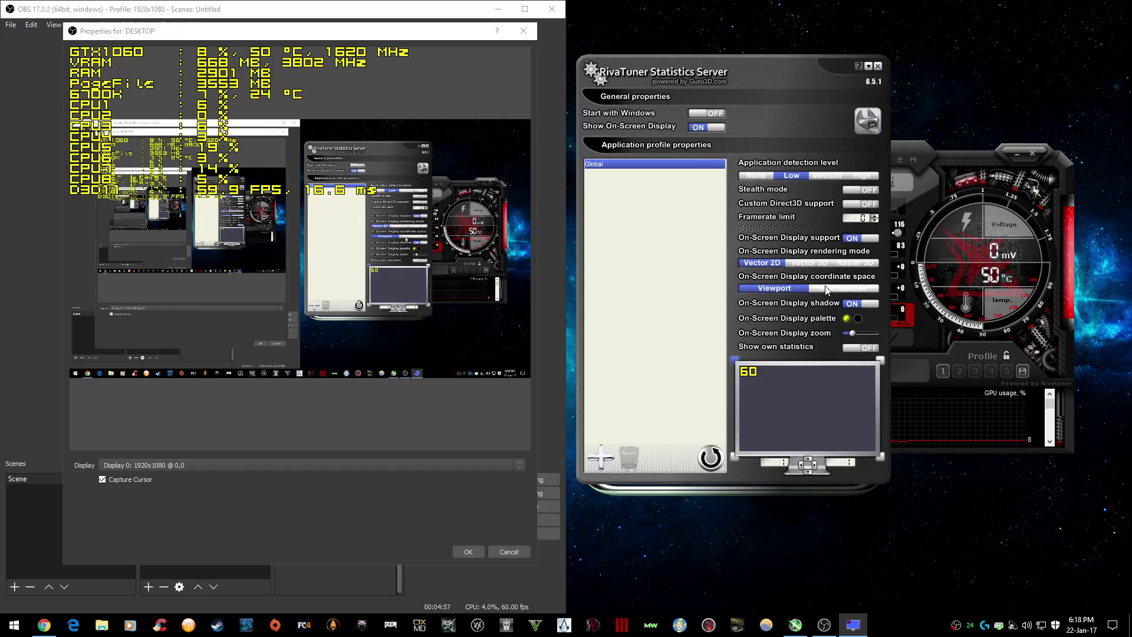
left_click(803, 264)
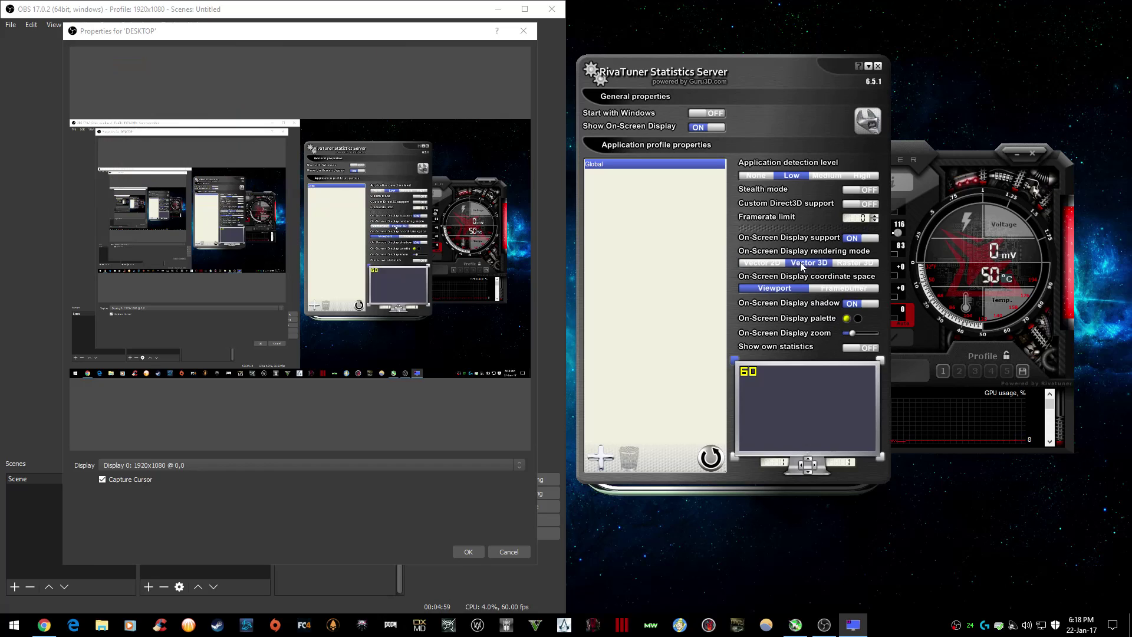
left_click(761, 263)
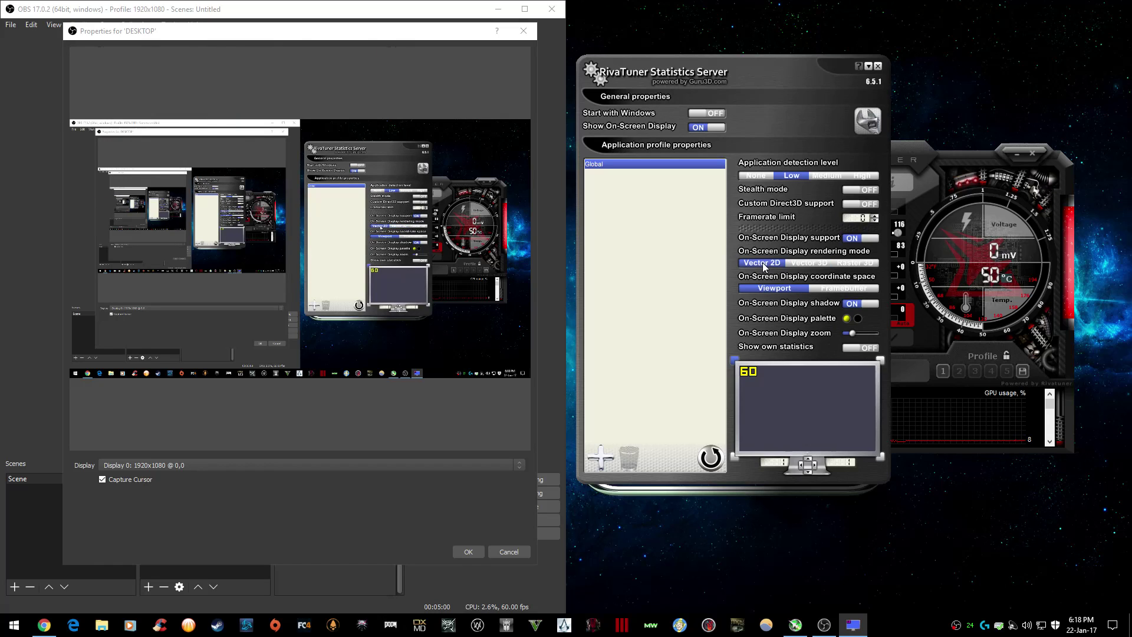
left_click(856, 264)
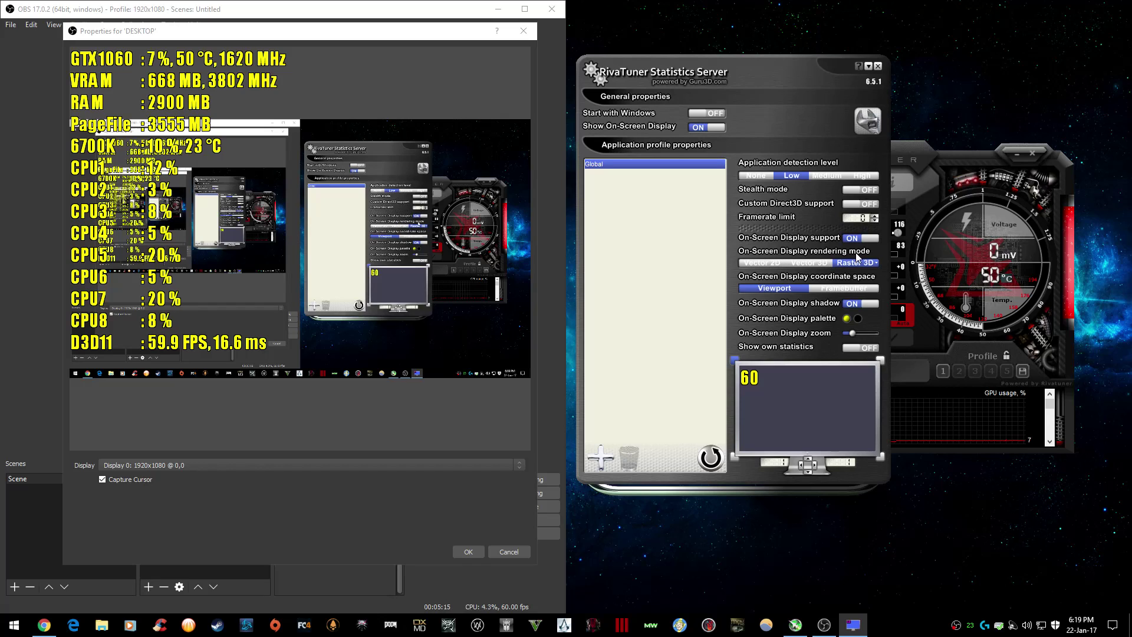
- Try Lucida Console as the Raster 3D overlay font, then switch it to Impact
left_click(875, 264)
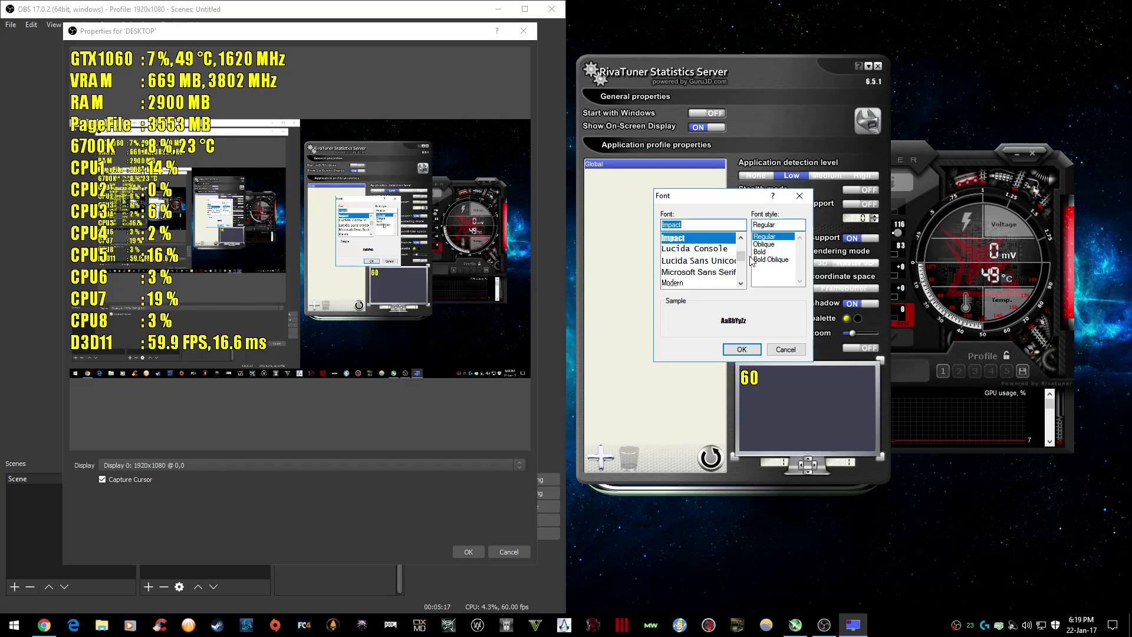
left_click(741, 349)
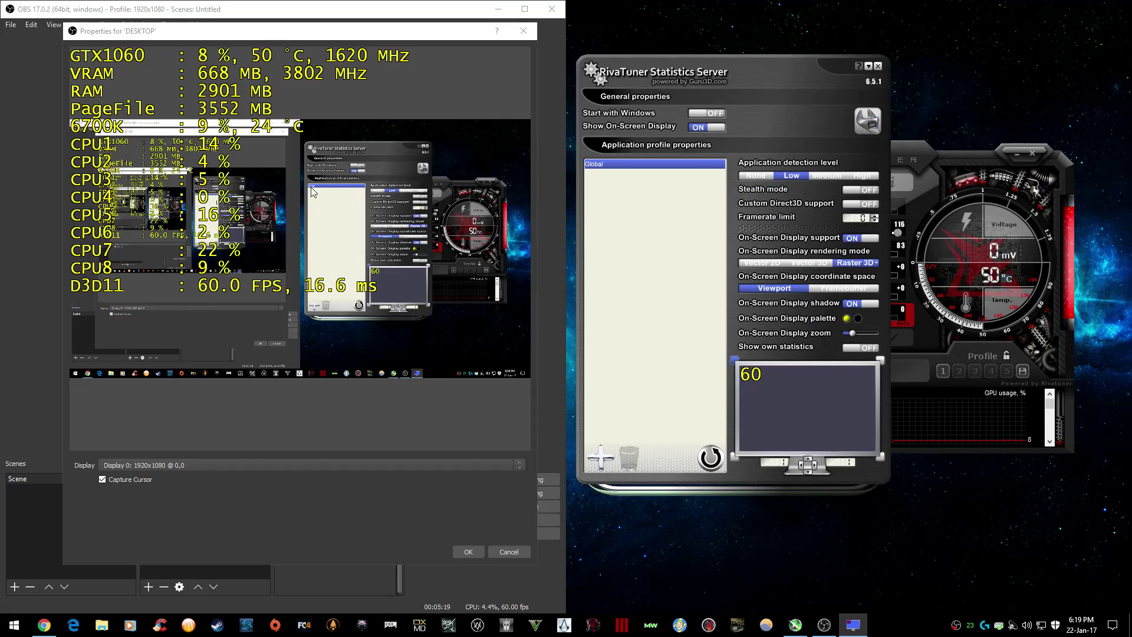
left_click(867, 263)
scroll(712, 267, "down", 2)
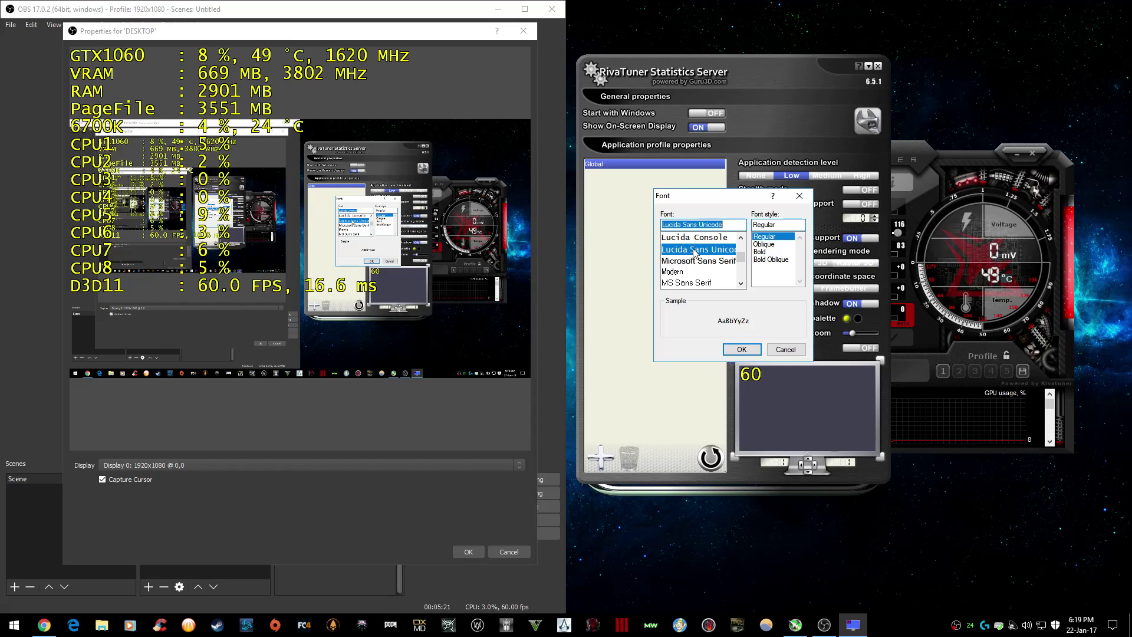
left_click(701, 261)
left_click(741, 349)
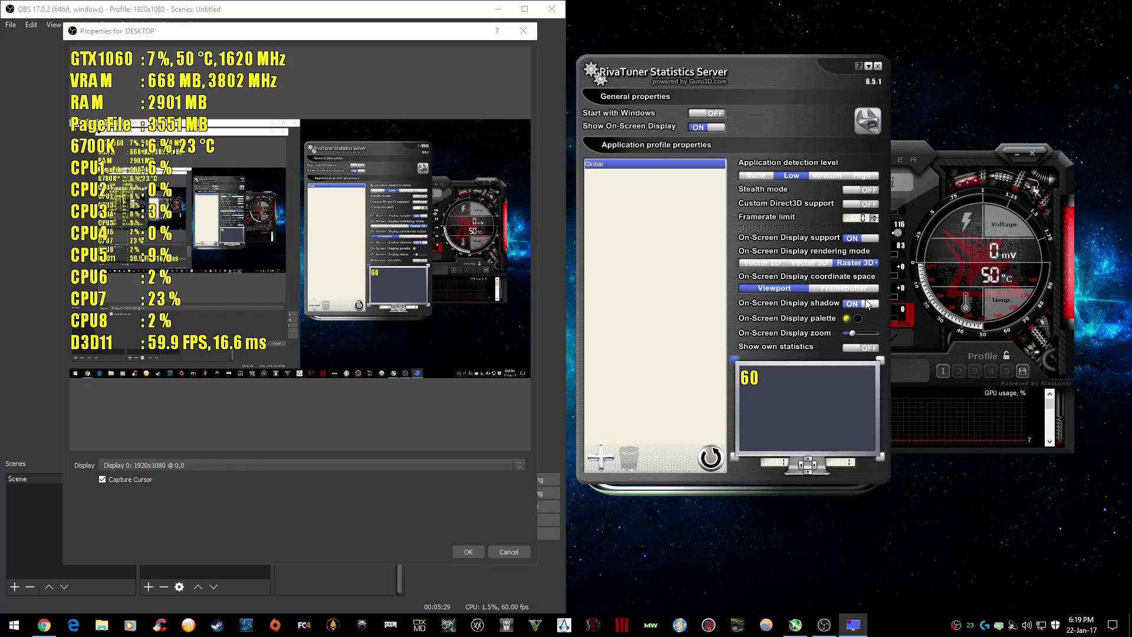
mouse_move(865, 304)
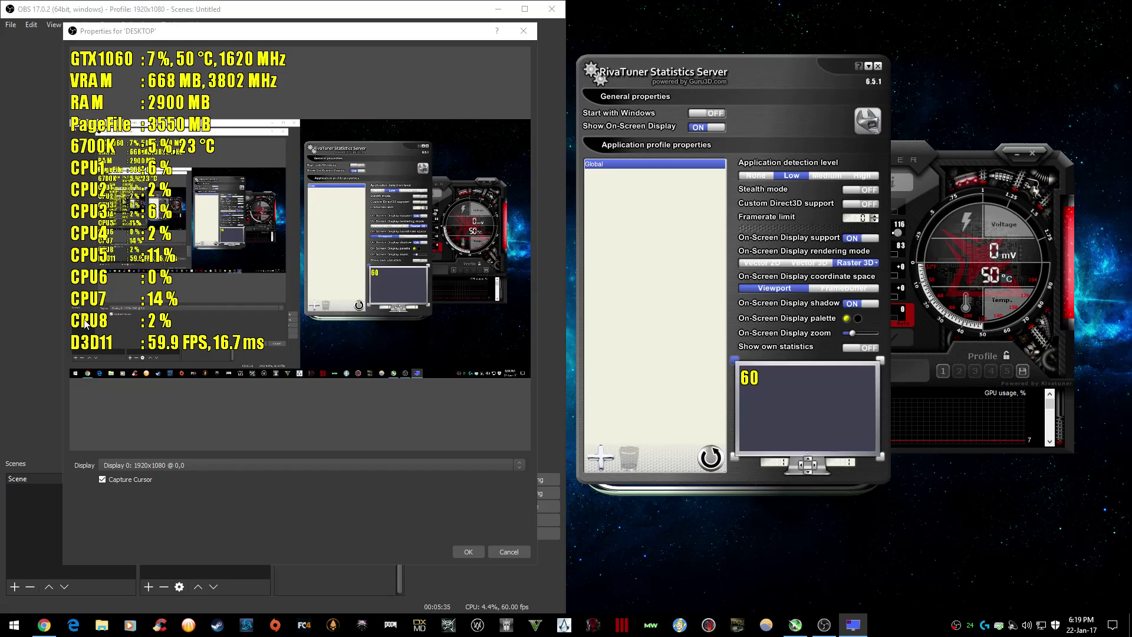
left_click(857, 305)
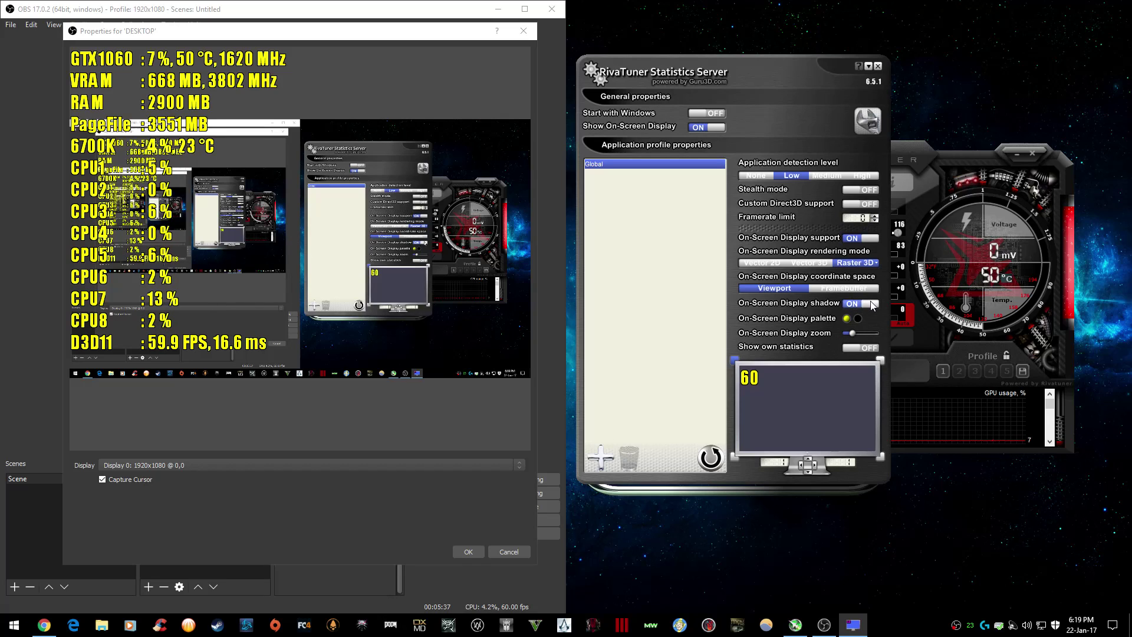
- Try cyan and then red as the on-screen display text colour
left_click(847, 318)
left_click(674, 227)
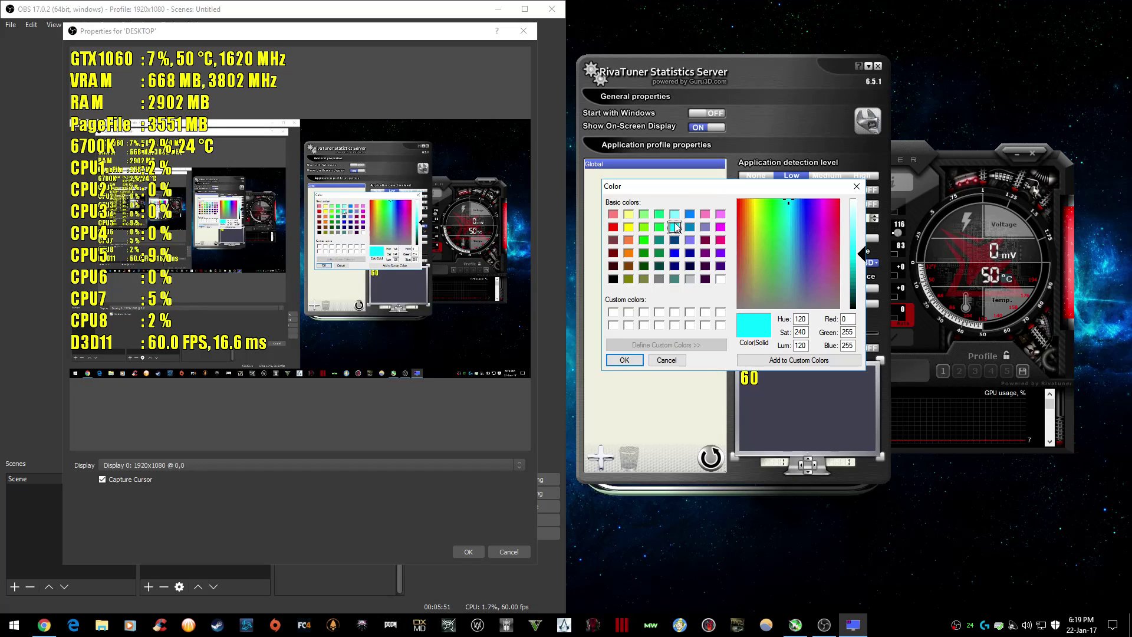
left_click(625, 360)
left_click(846, 318)
left_click(614, 227)
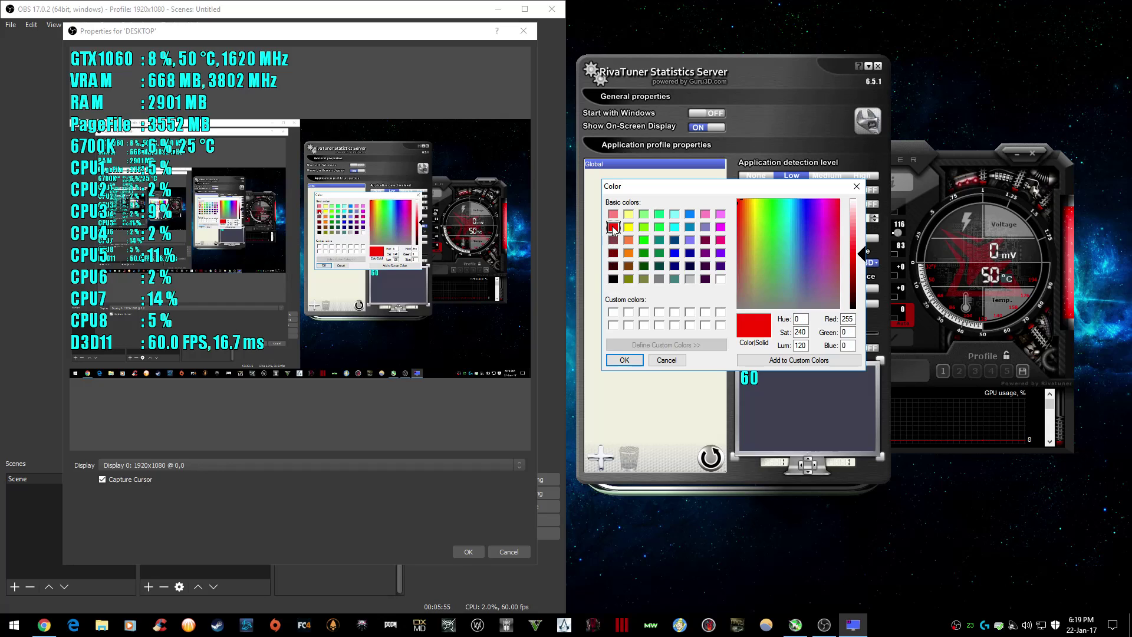
left_click(624, 360)
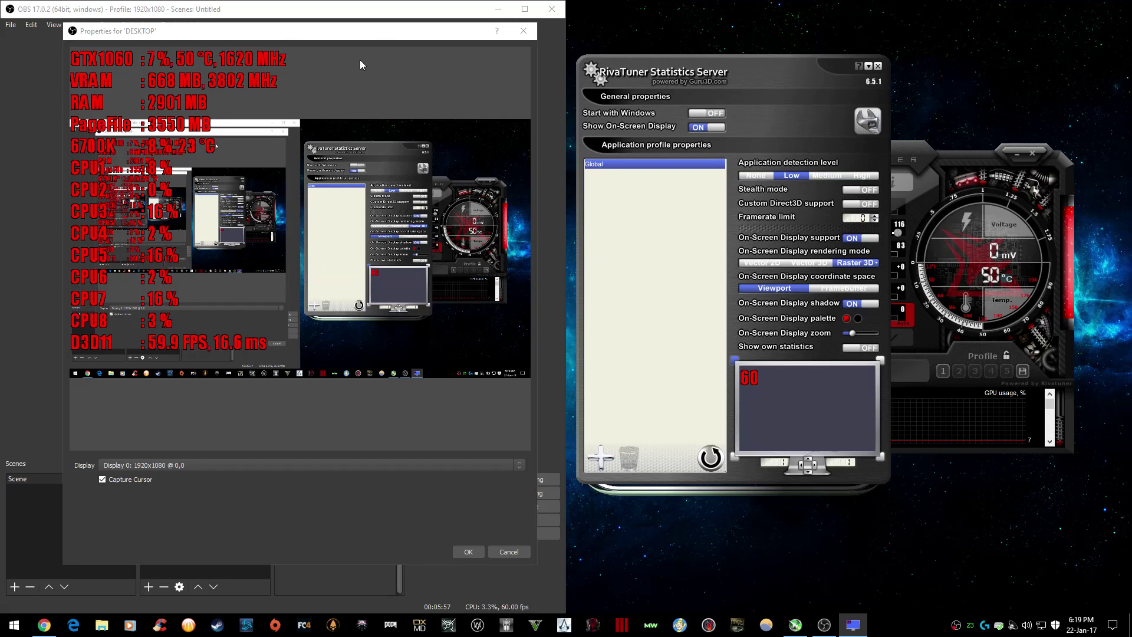
mouse_move(373, 32)
left_mouse_down()
mouse_move(377, 24)
mouse_move(365, 43)
mouse_move(363, 31)
left_mouse_up()
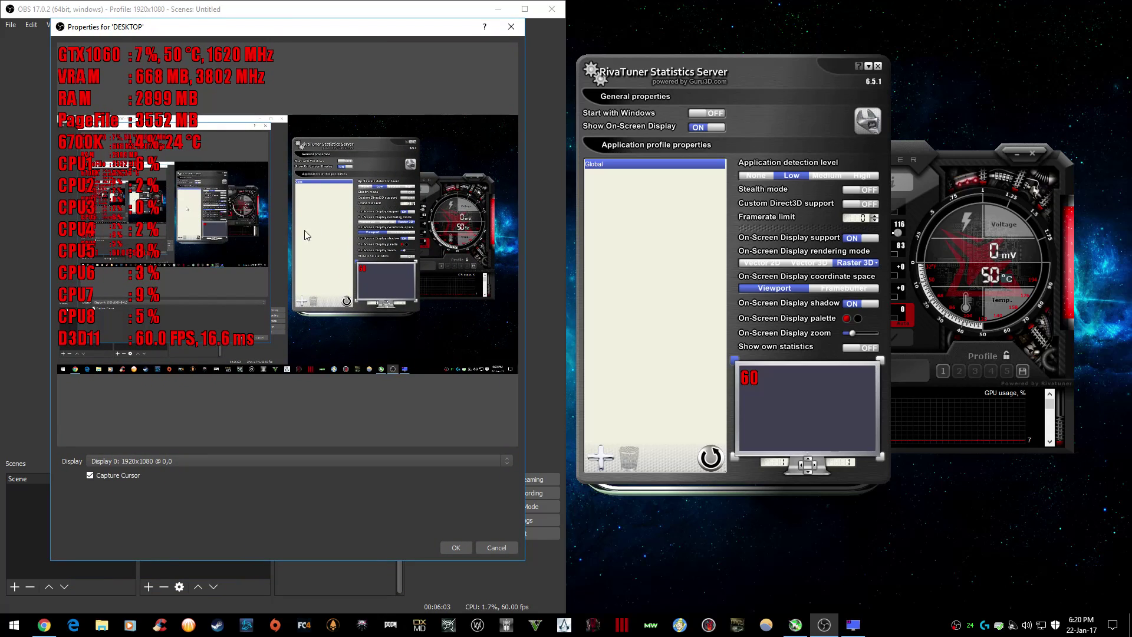
- Pick plain yellow from the basic colours and apply it to the overlay text
left_click(846, 319)
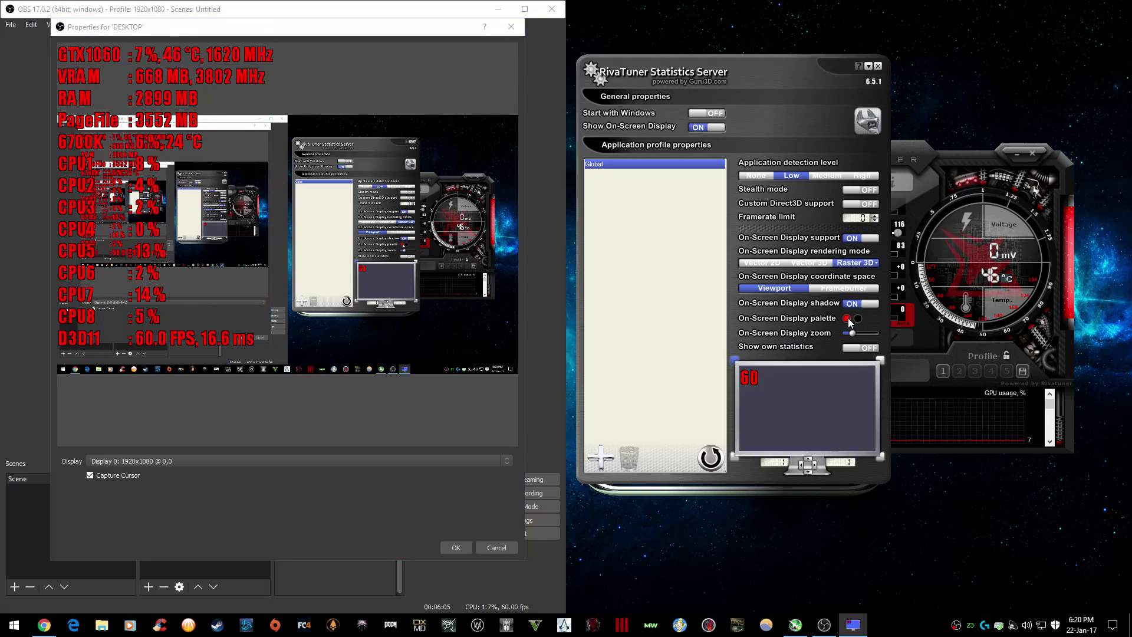
left_click(644, 227)
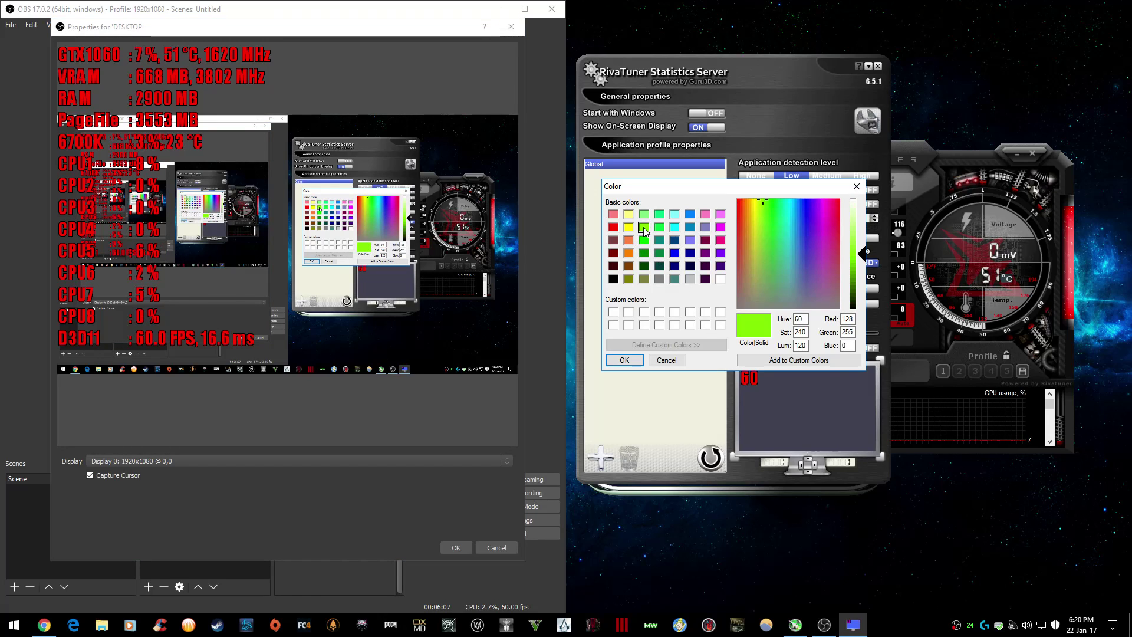
left_click_drag(696, 190, 713, 191)
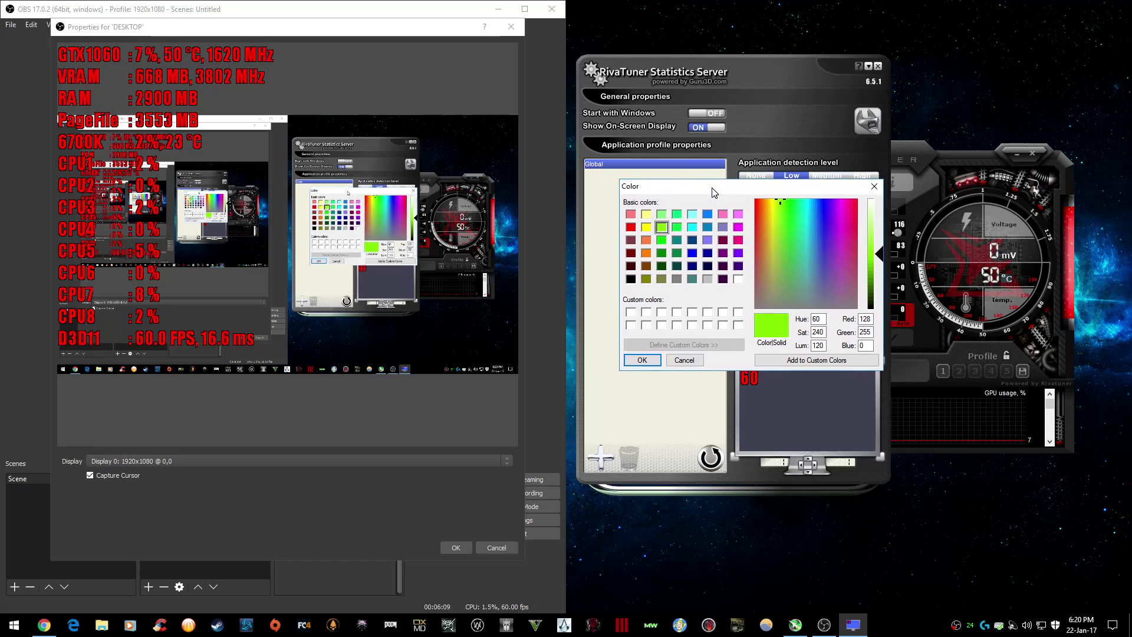
left_click(647, 228)
left_click(642, 361)
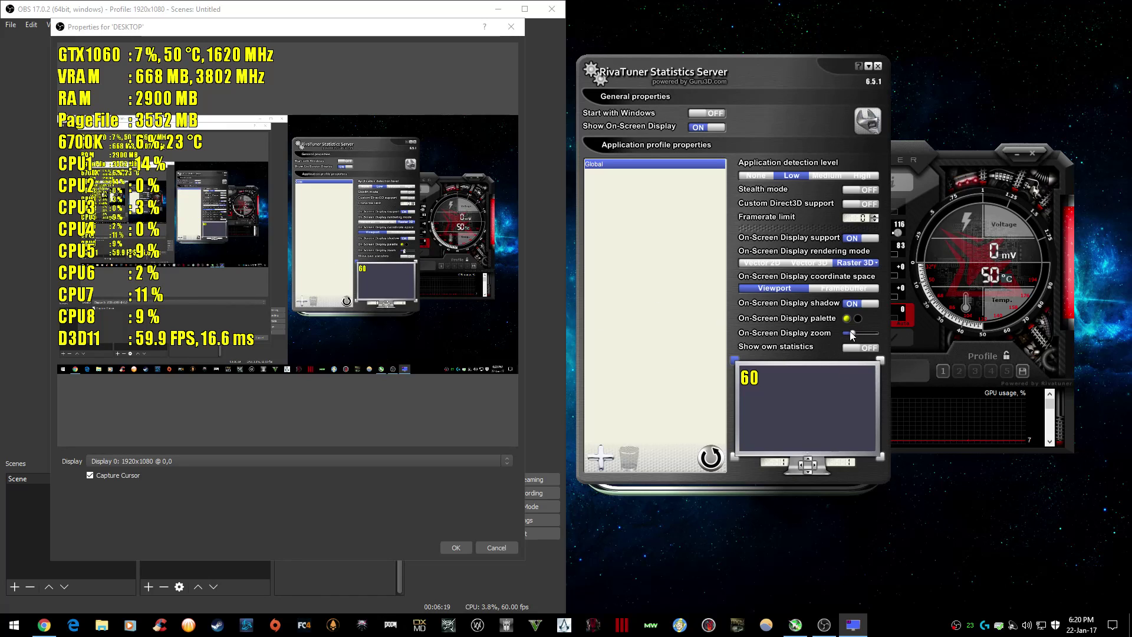
- Drag the On-Screen Display zoom slider fully left for the smallest overlay text
mouse_move(854, 338)
left_mouse_down()
mouse_move(842, 338)
mouse_move(857, 337)
left_mouse_up()
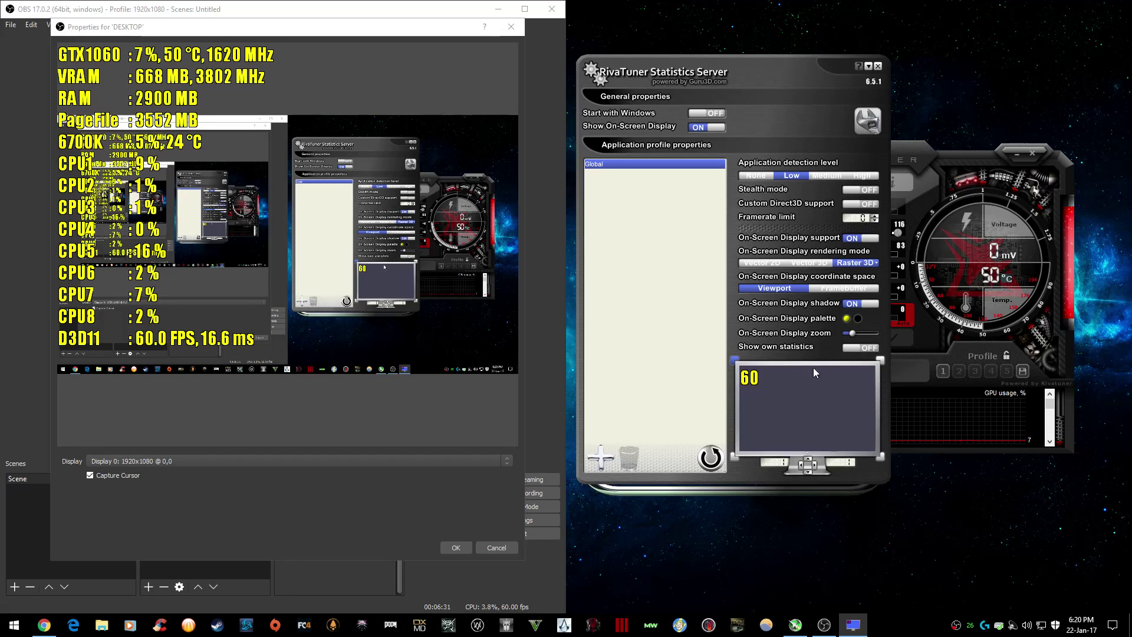
- Try top-right and bottom-left OSD anchors, nudge the offset down, then anchor it top-left
left_click(881, 360)
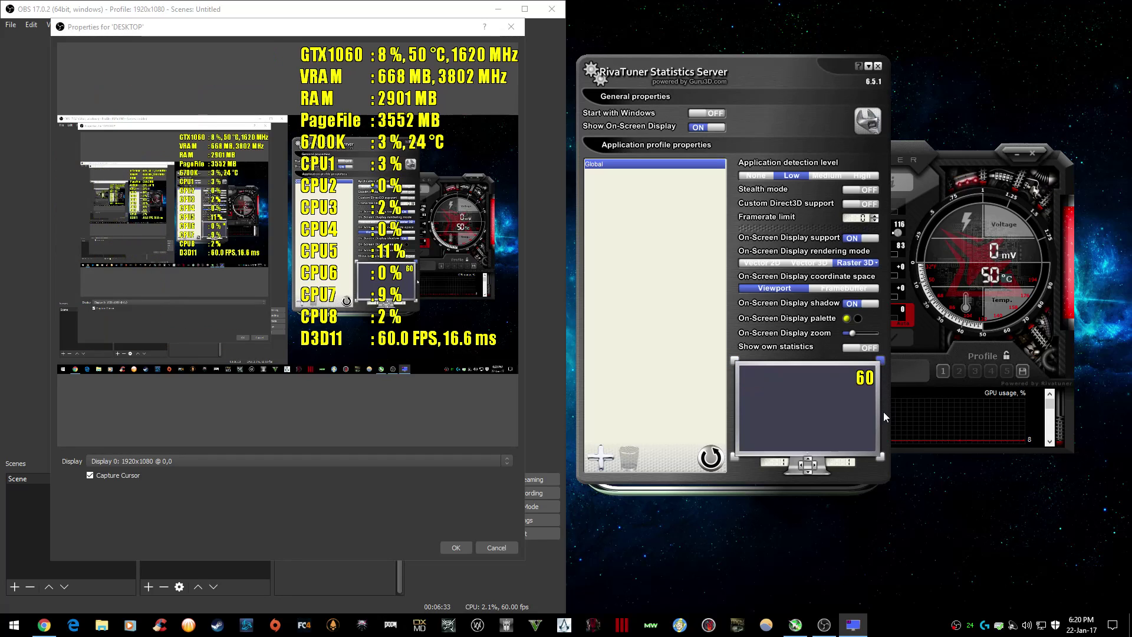
left_click(880, 455)
left_click(736, 457)
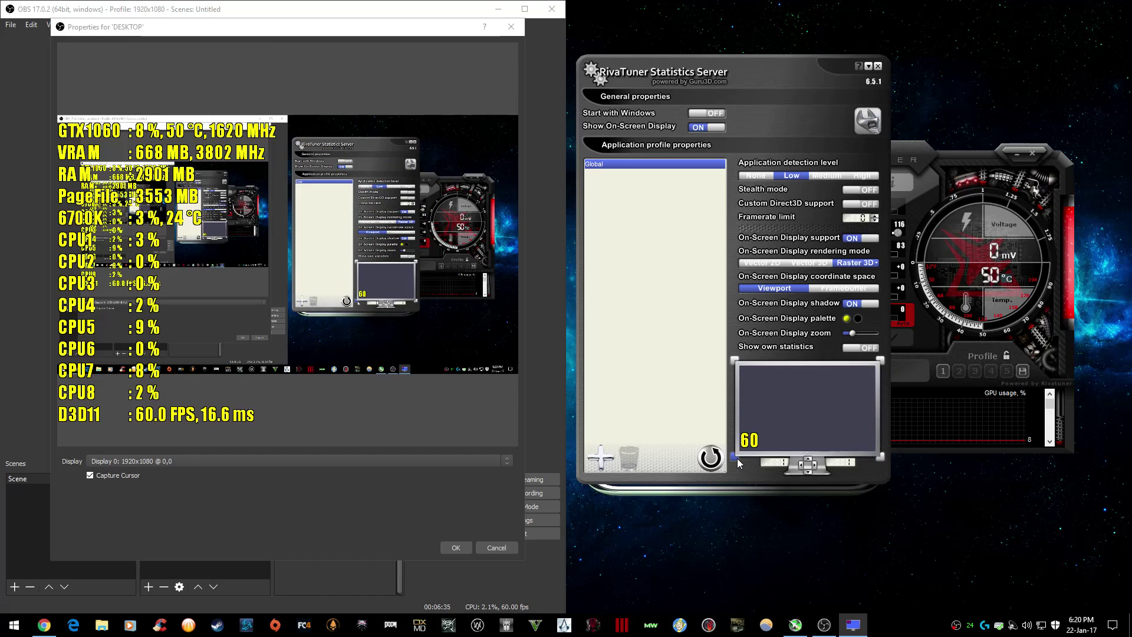
left_click(735, 361)
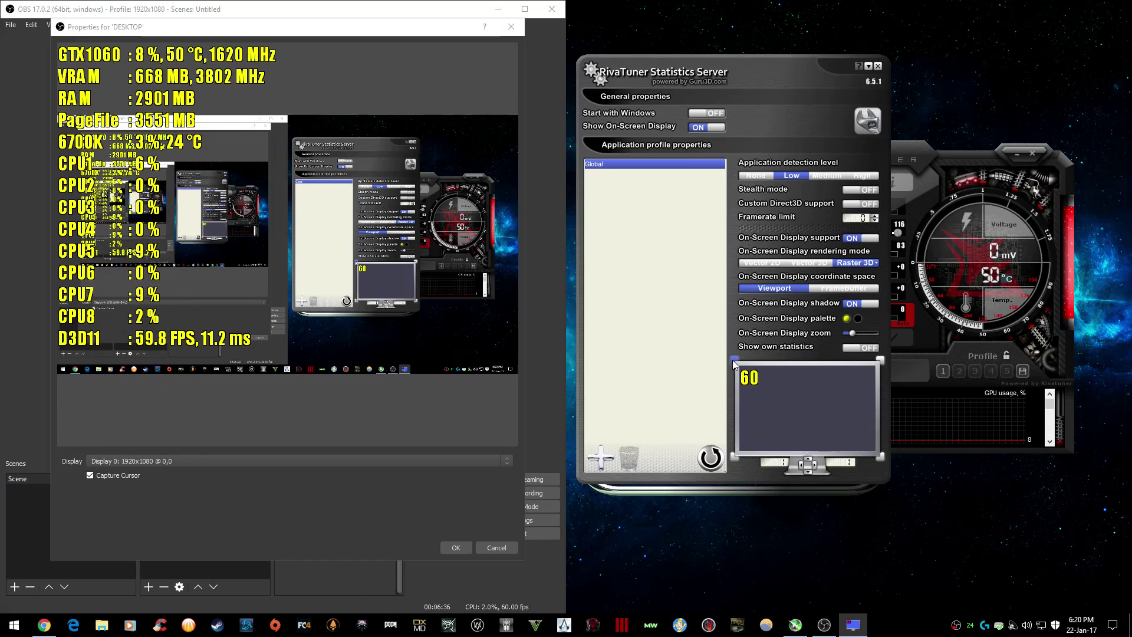
left_click(734, 457)
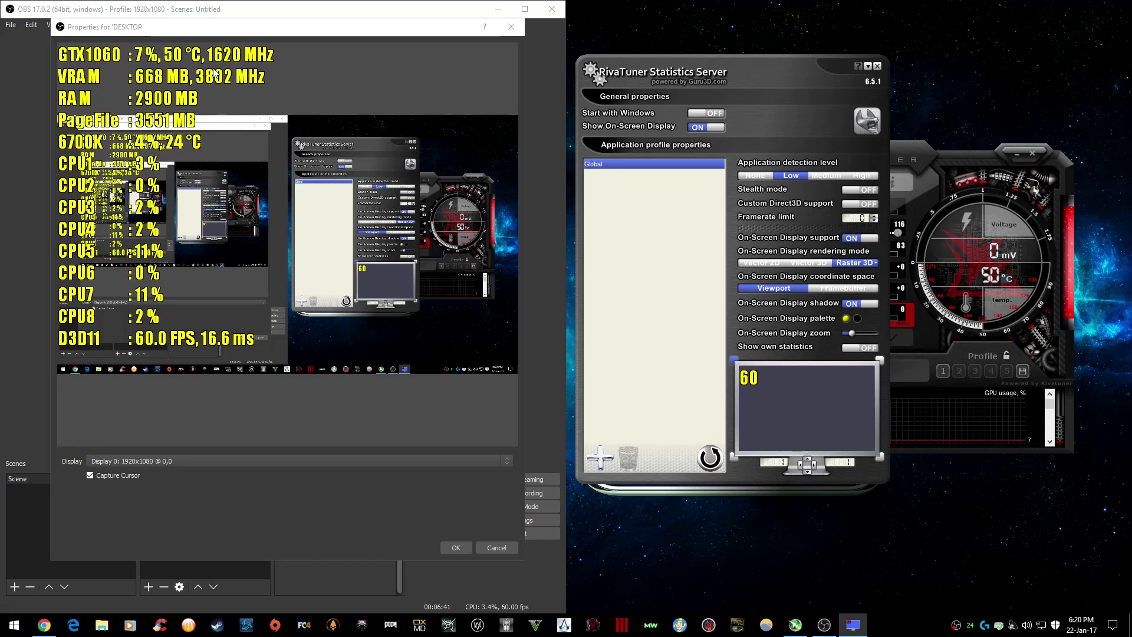
left_click(811, 472)
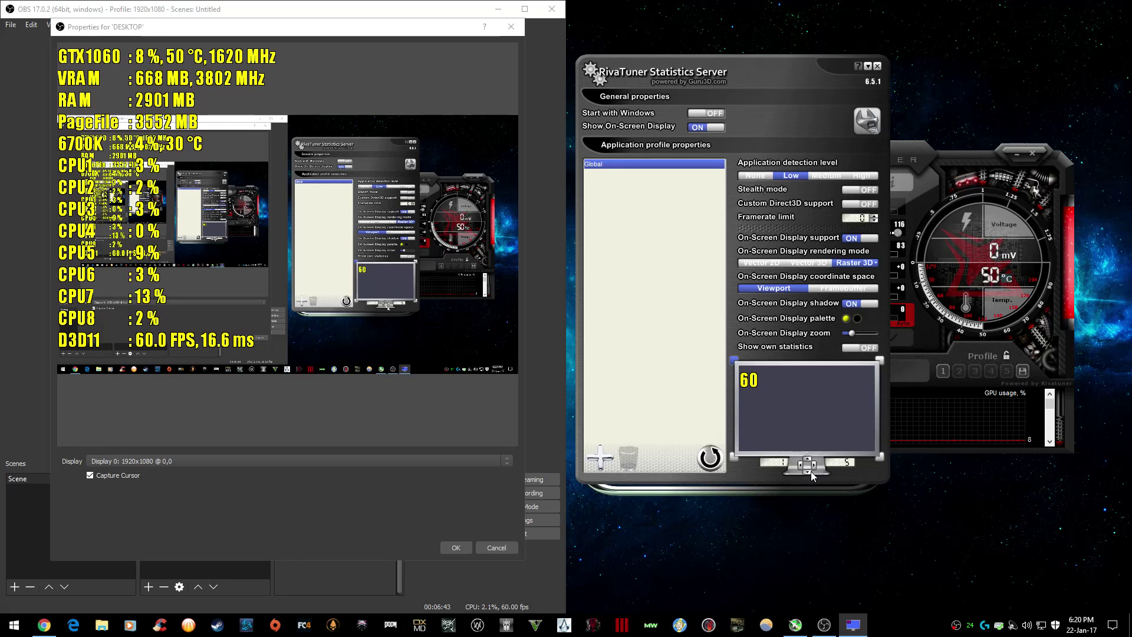
left_click(811, 472)
left_click(810, 472)
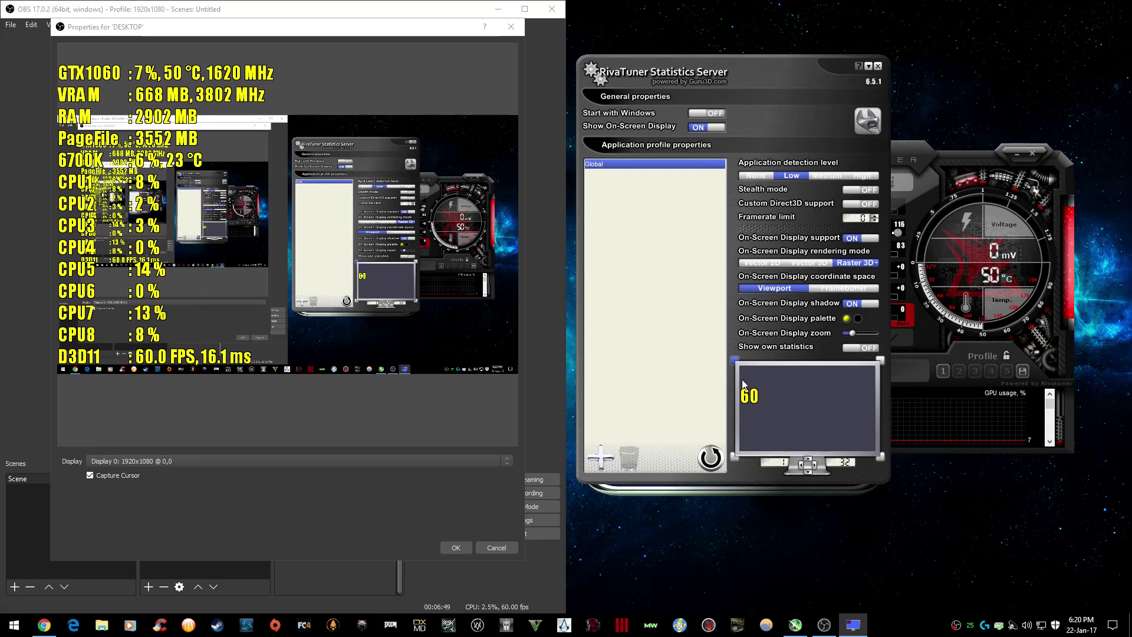
left_click(735, 360)
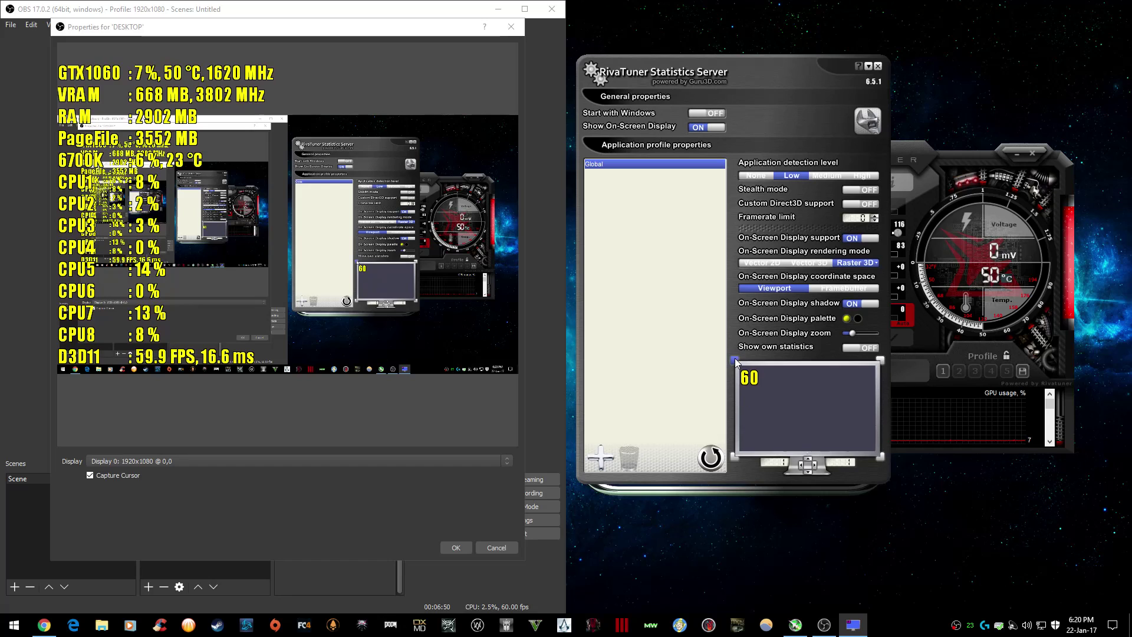
left_click(868, 121)
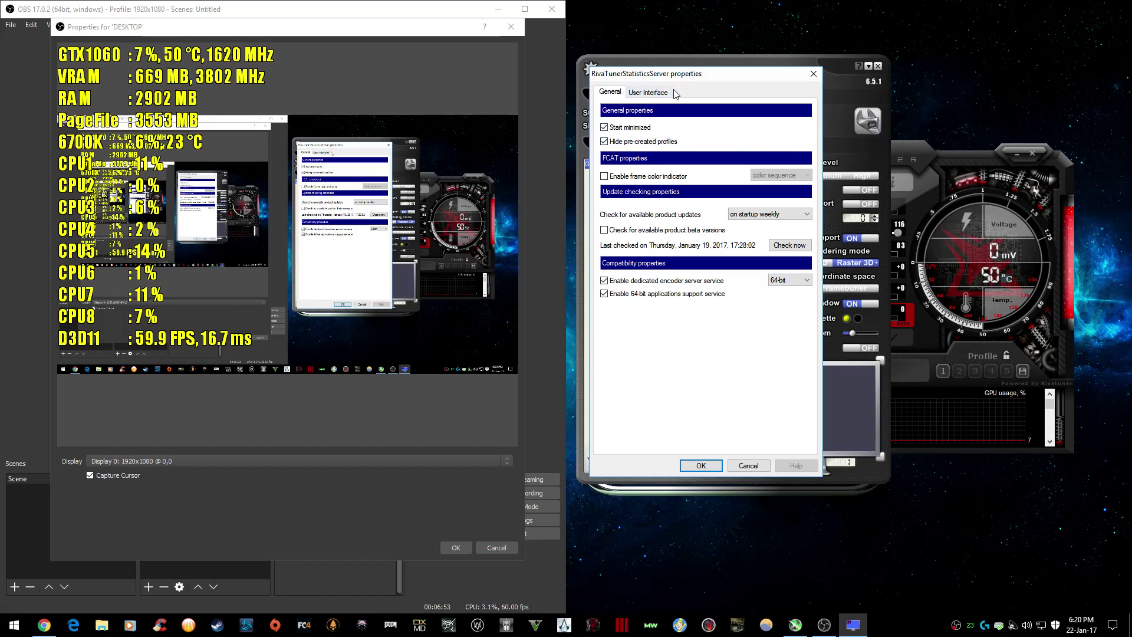
left_click_drag(687, 73, 717, 99)
left_click(684, 118)
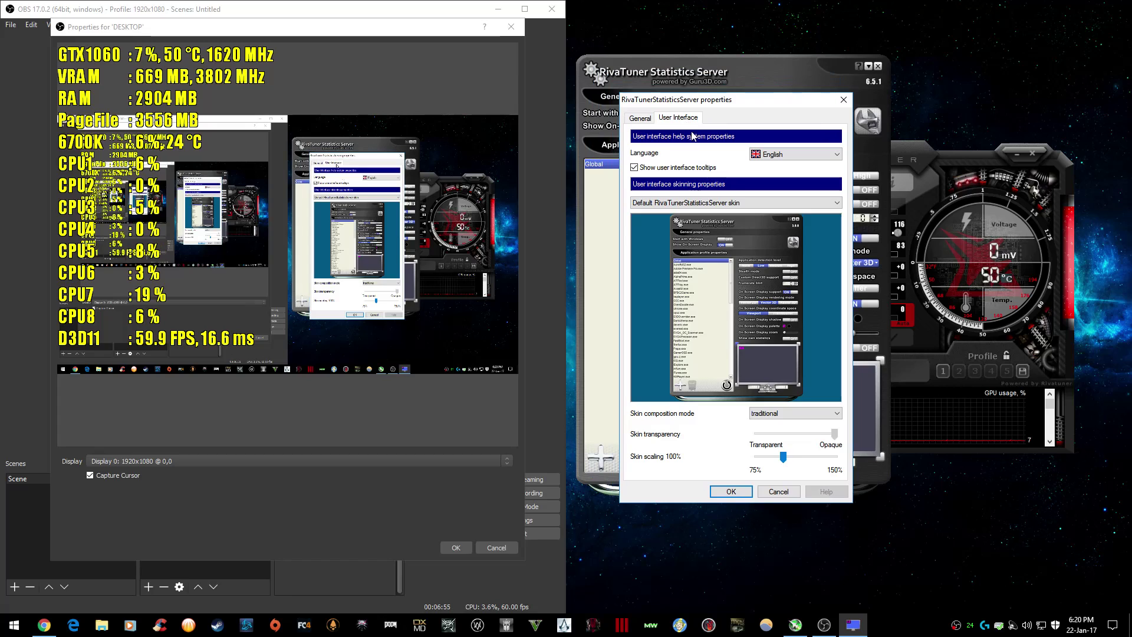
left_click(639, 117)
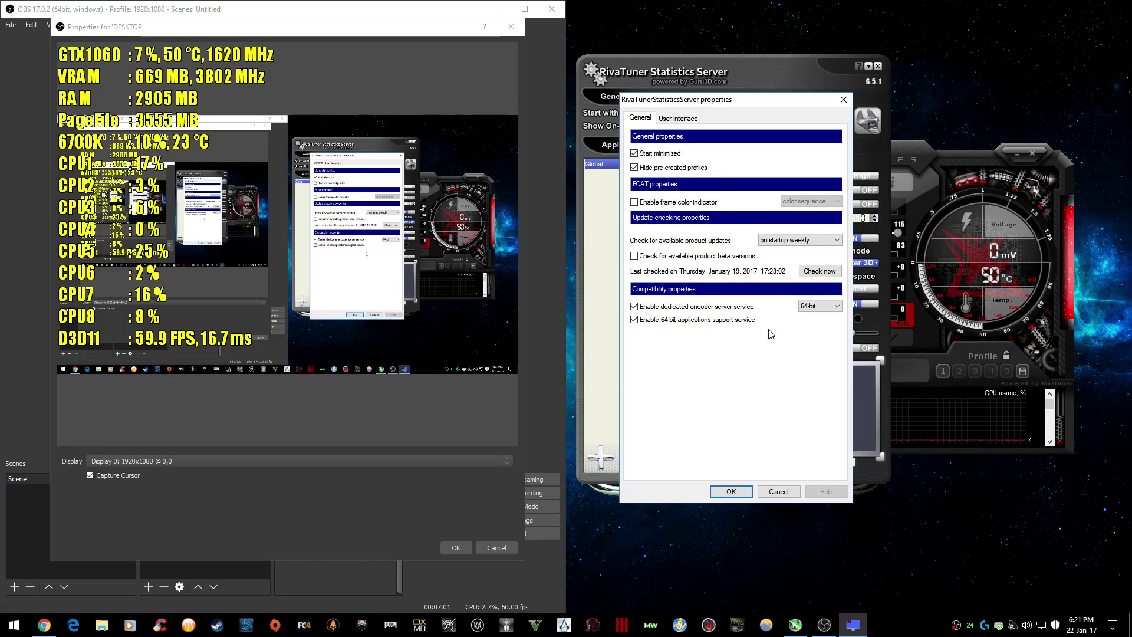
left_click_drag(715, 98, 772, 106)
left_click(747, 126)
left_click(698, 126)
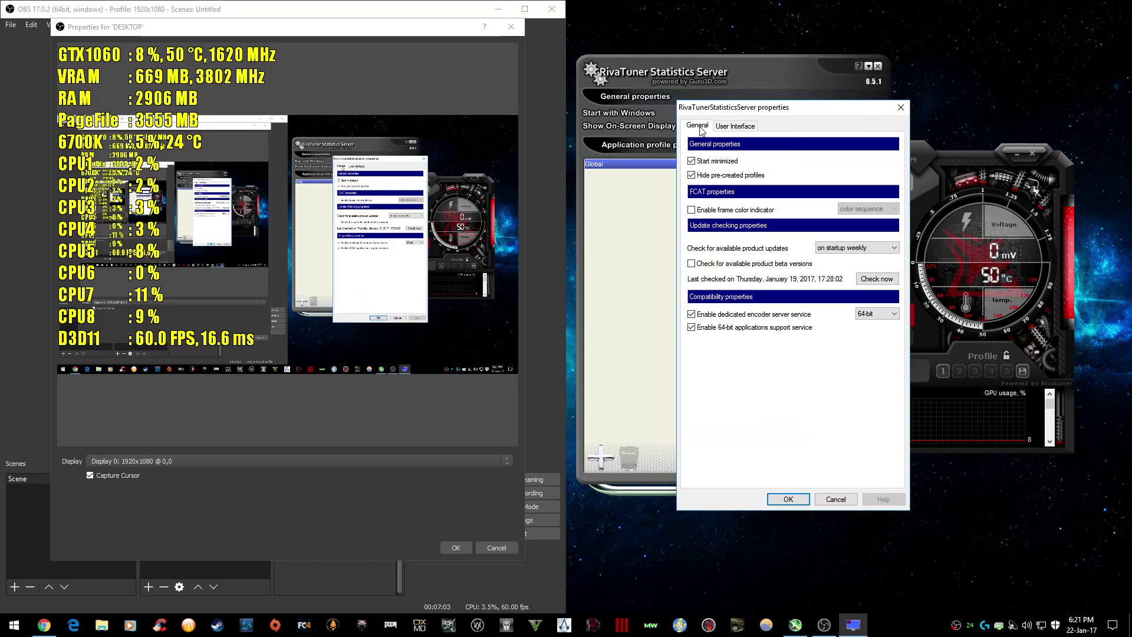
left_click(789, 499)
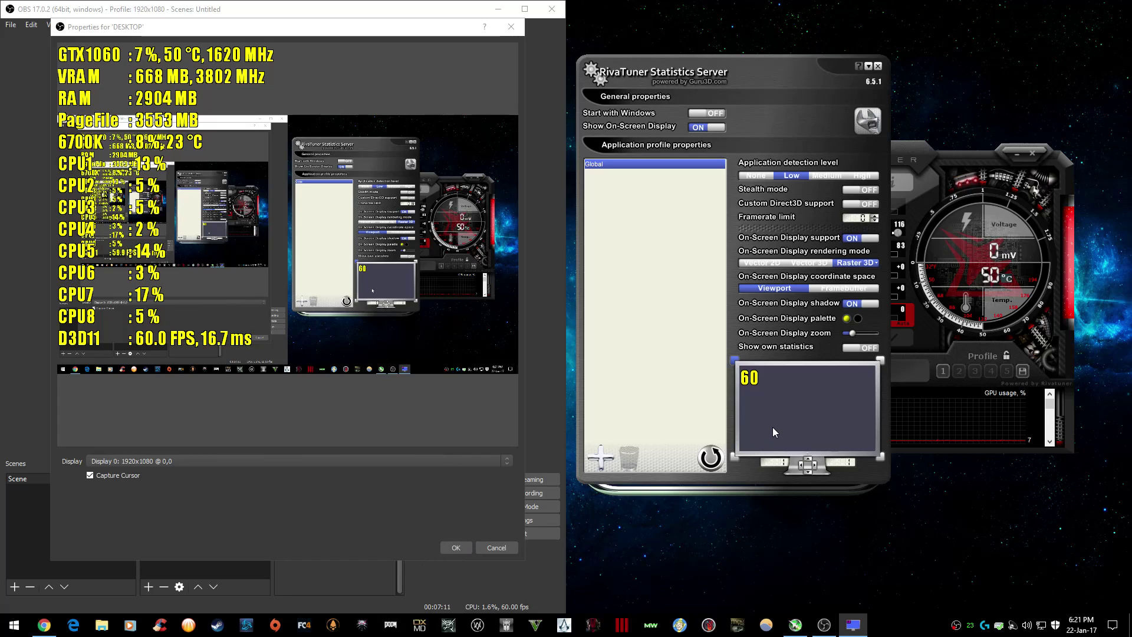
- Nudge the RivaTuner window and drag the DESKTOP properties dialog right, off the OBS sources
mouse_move(772, 427)
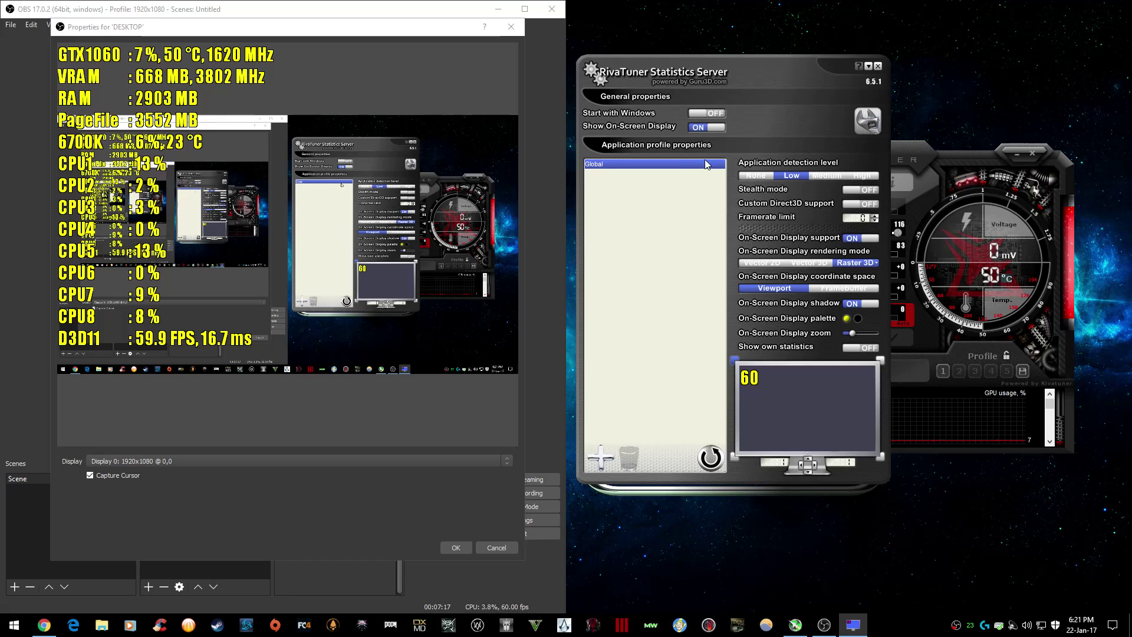
mouse_move(770, 64)
left_mouse_down()
mouse_move(801, 107)
mouse_move(789, 74)
left_mouse_up()
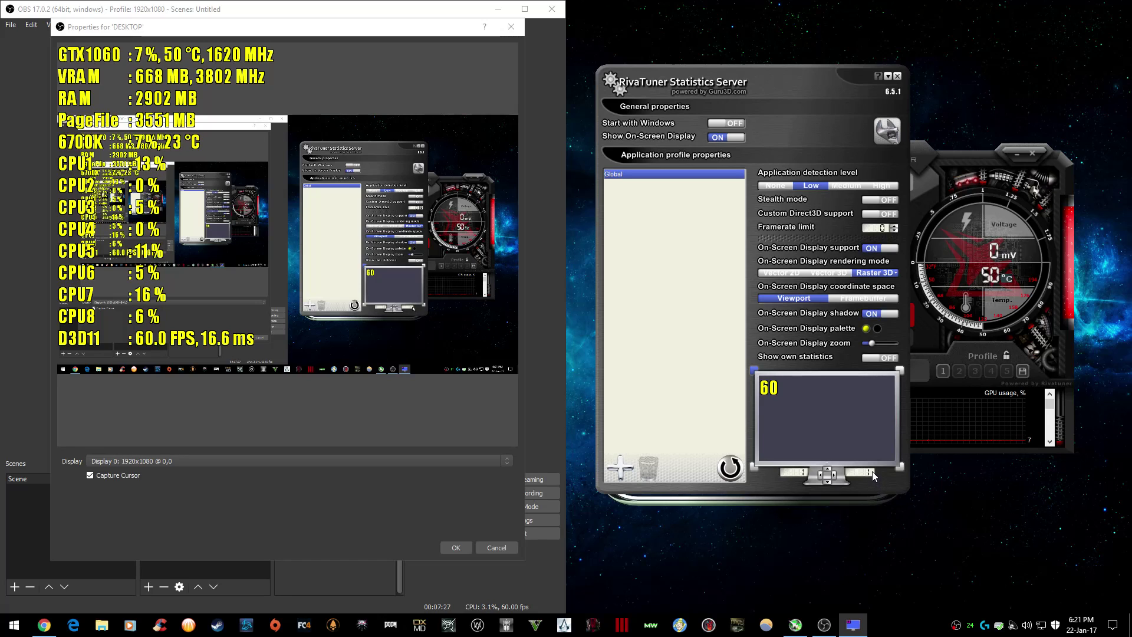
mouse_move(869, 455)
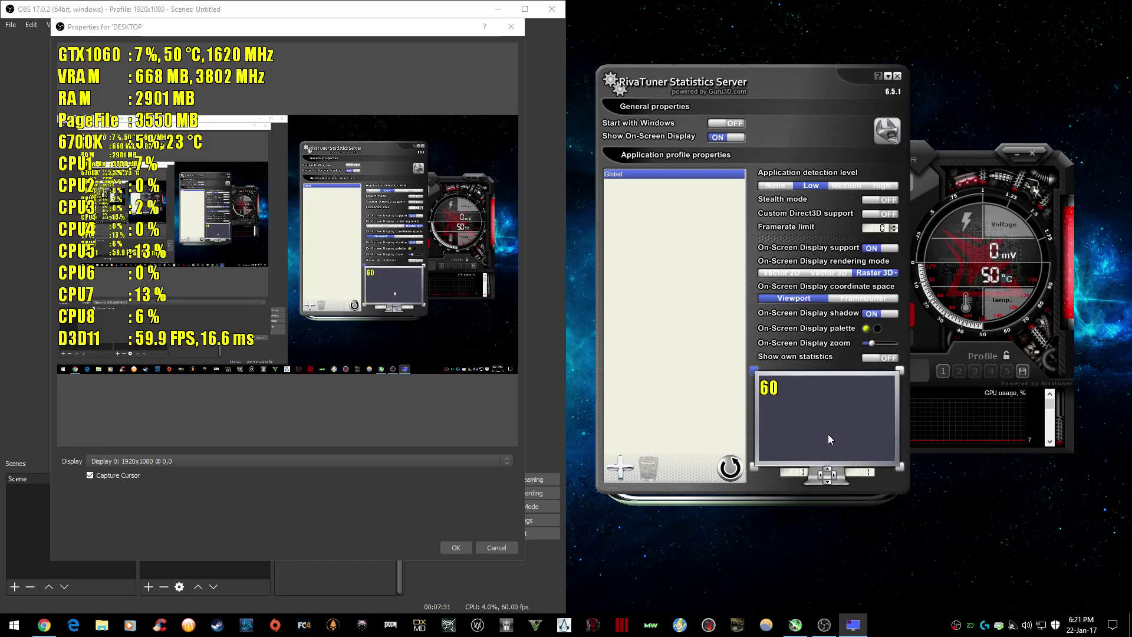
mouse_move(828, 434)
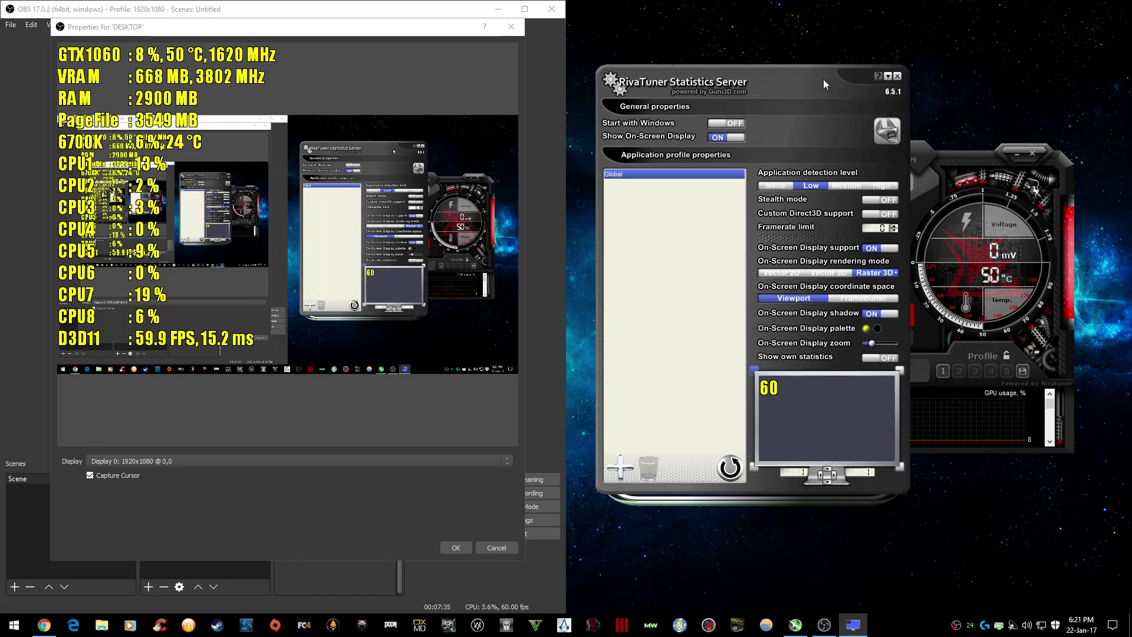
left_click_drag(809, 81, 836, 65)
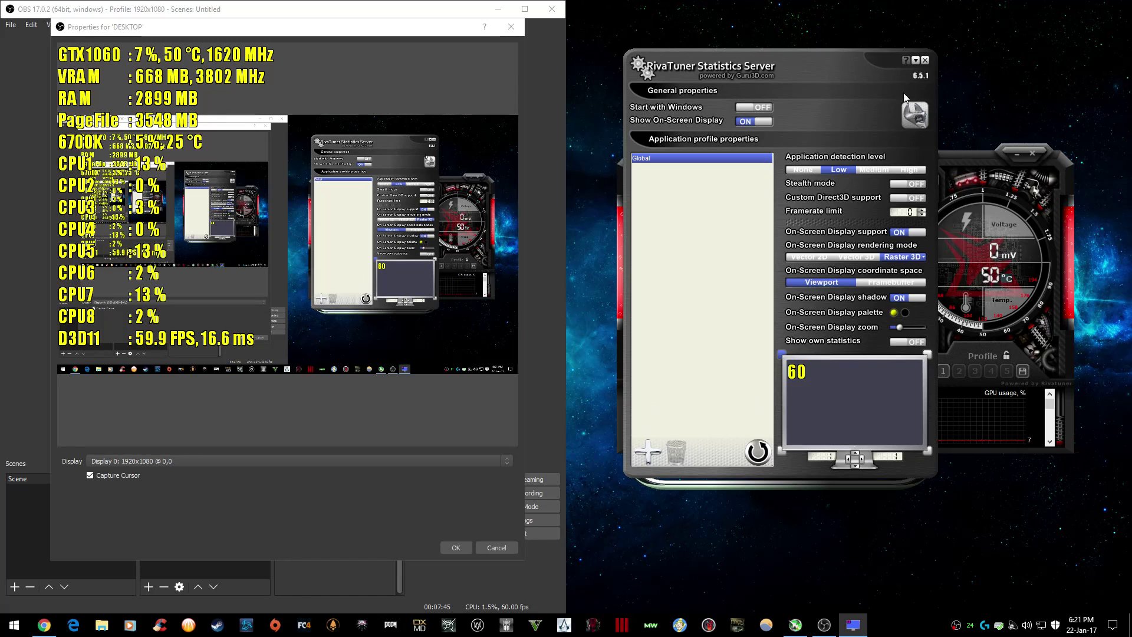
left_click_drag(425, 33, 890, 47)
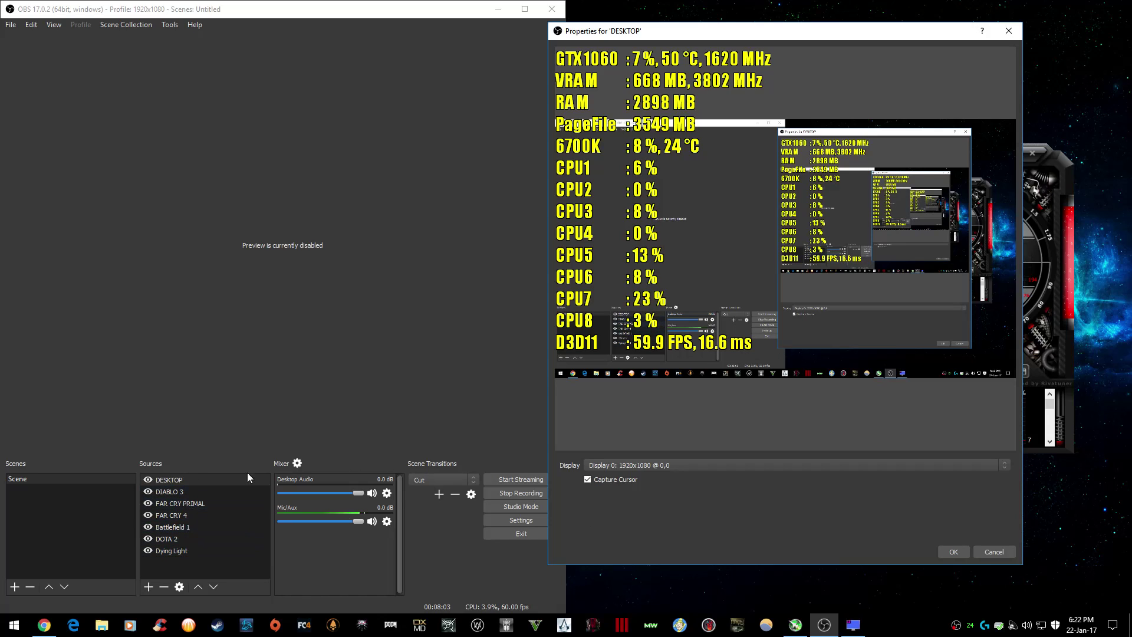
- Drag the Properties for 'DESKTOP' dialog left, then slightly back to the right
left_click_drag(783, 38, 289, 30)
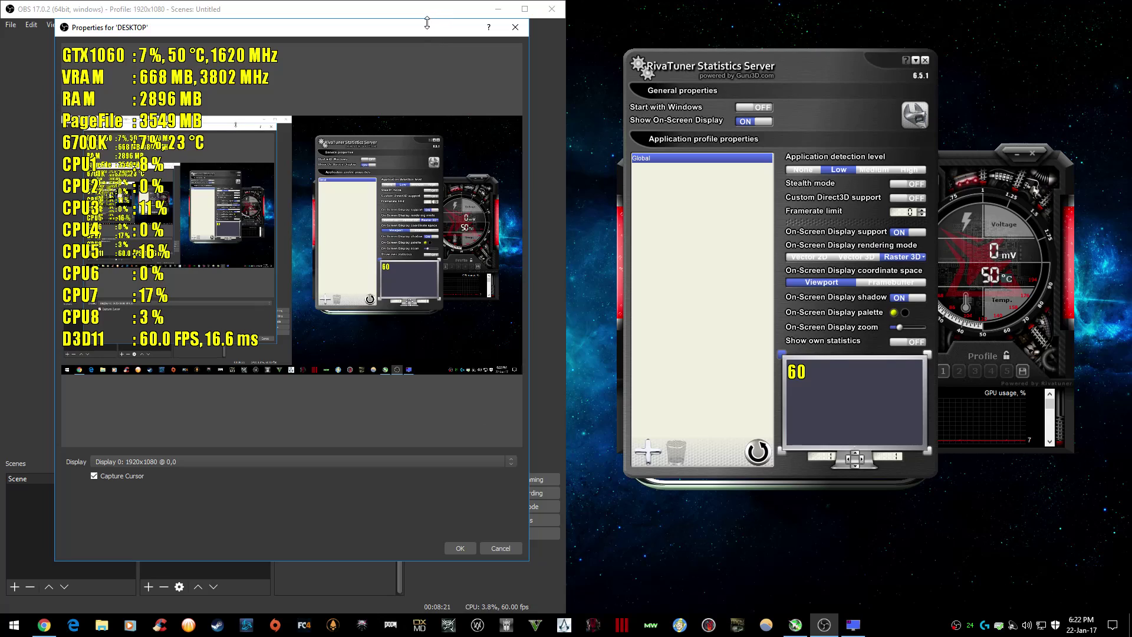
left_click_drag(421, 26, 546, 30)
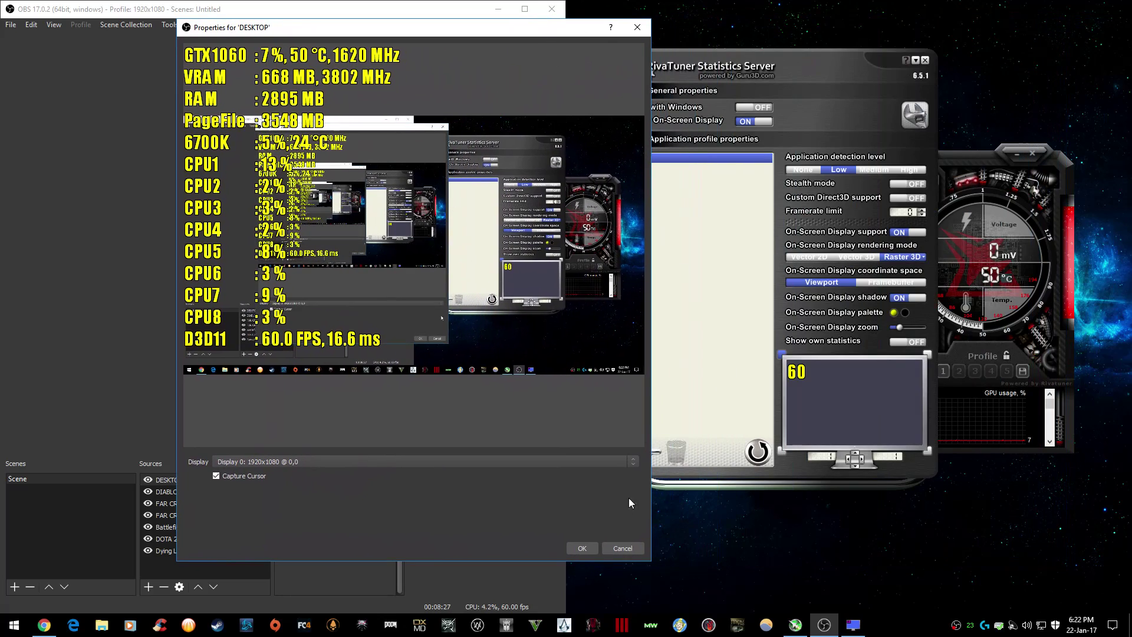